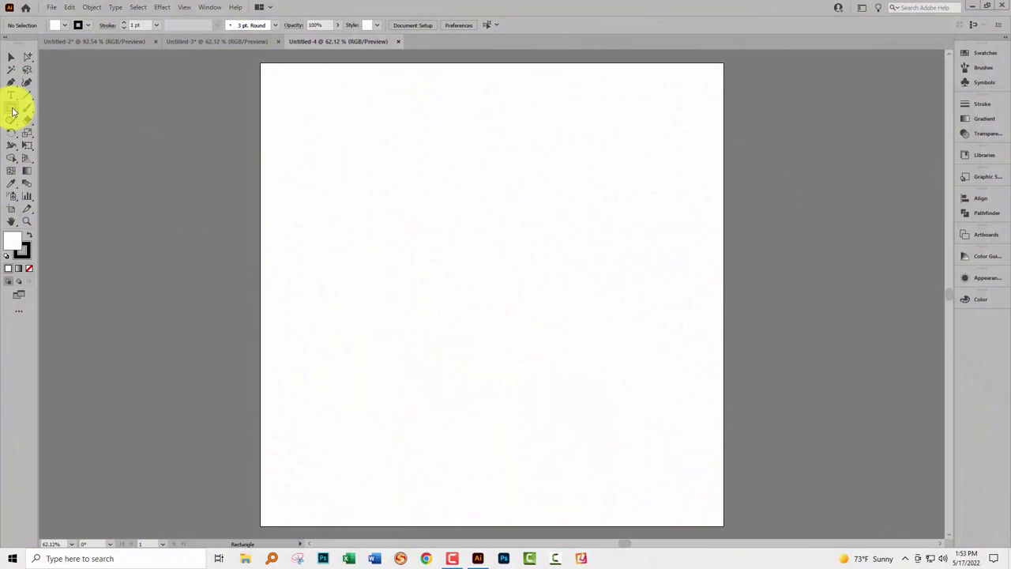
Draw a 100 × 100 px circle on the artboard with the Ellipse Tool
left_click(13, 111)
left_click(48, 132)
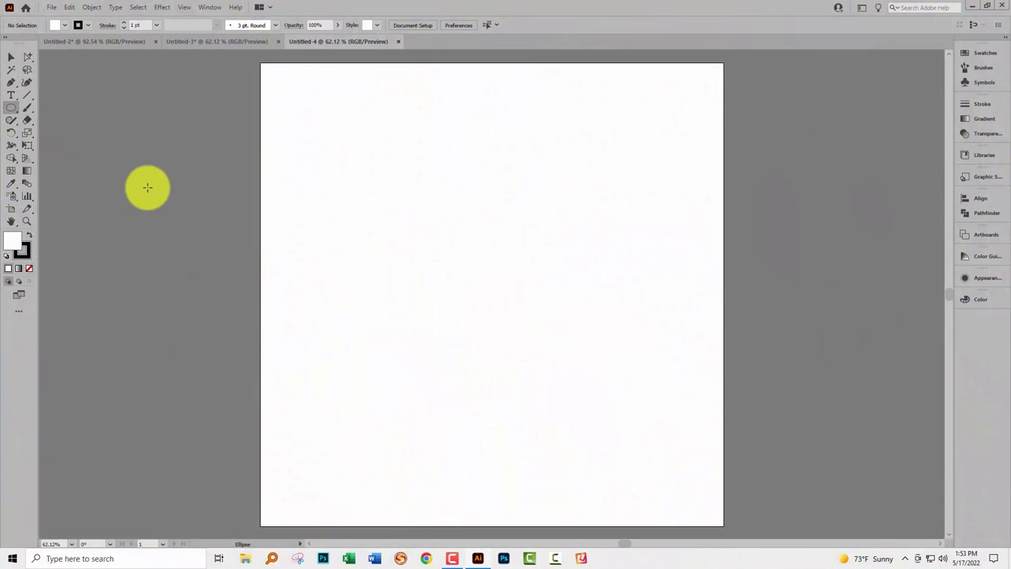
left_click(428, 231)
key("Return")
left_click(433, 241)
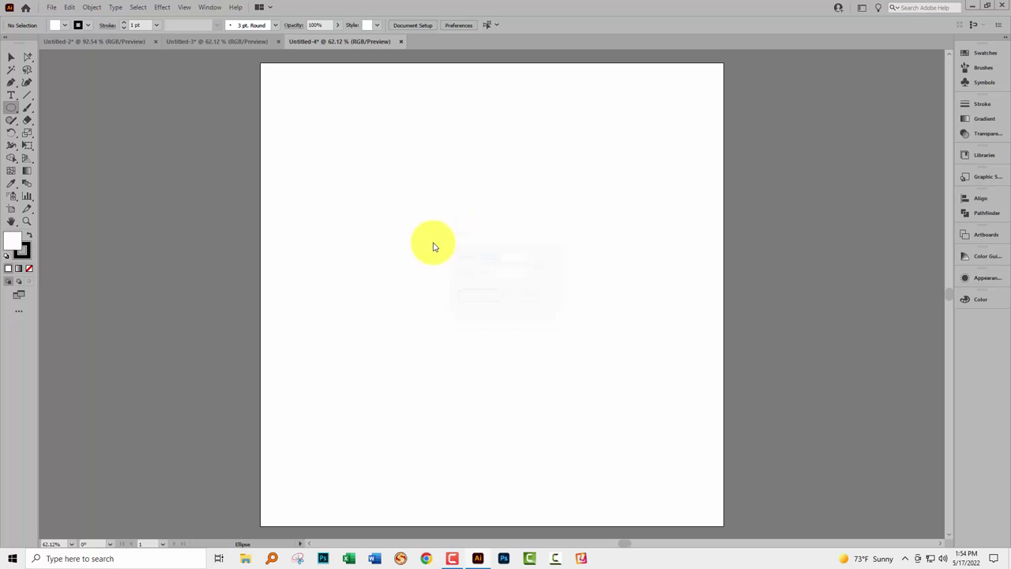
left_click(477, 296)
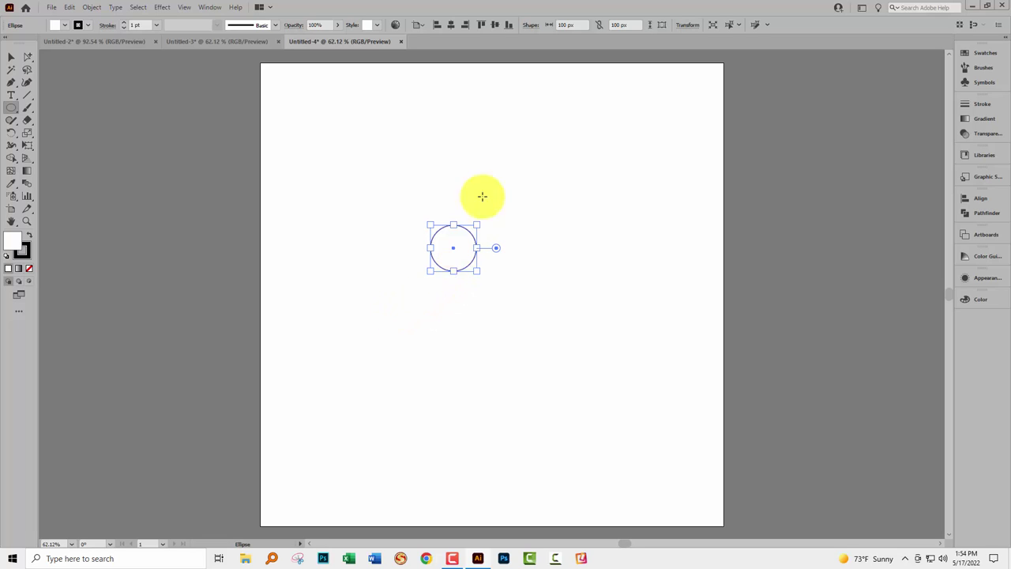
Set the circle's fill to None, keep its black stroke, and reselect it
left_click(27, 266)
left_click(22, 251)
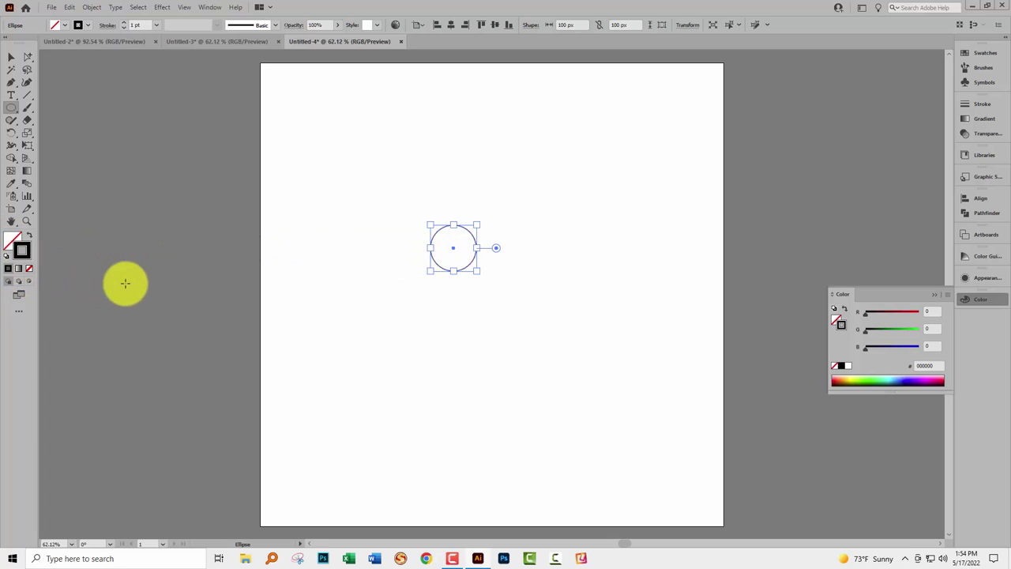
left_click(10, 56)
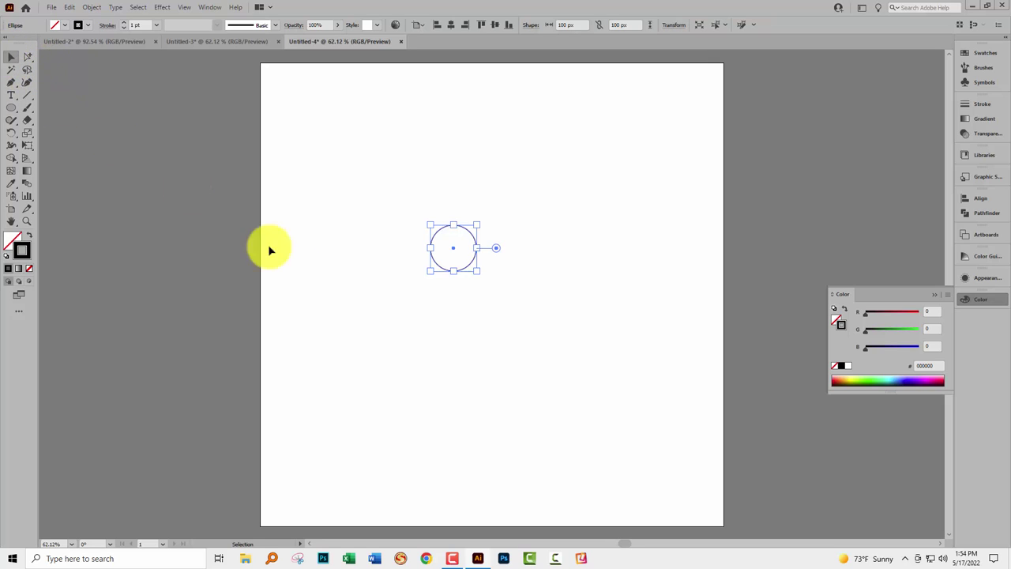
left_click(387, 306)
left_click(478, 241)
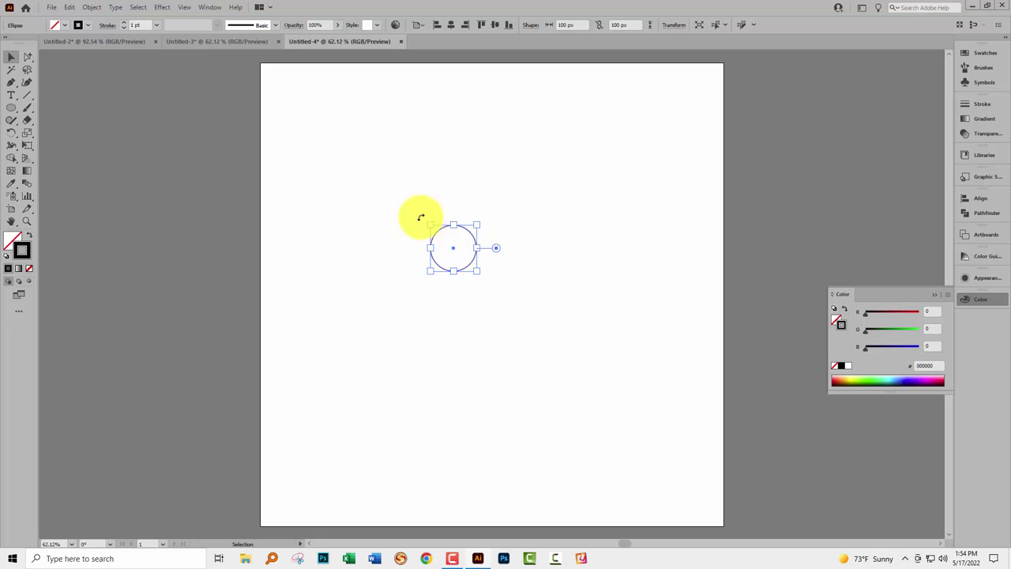
Copy the circle via Object > Transform > Move with 50 px horizontal and 50 px vertical
left_click(92, 7)
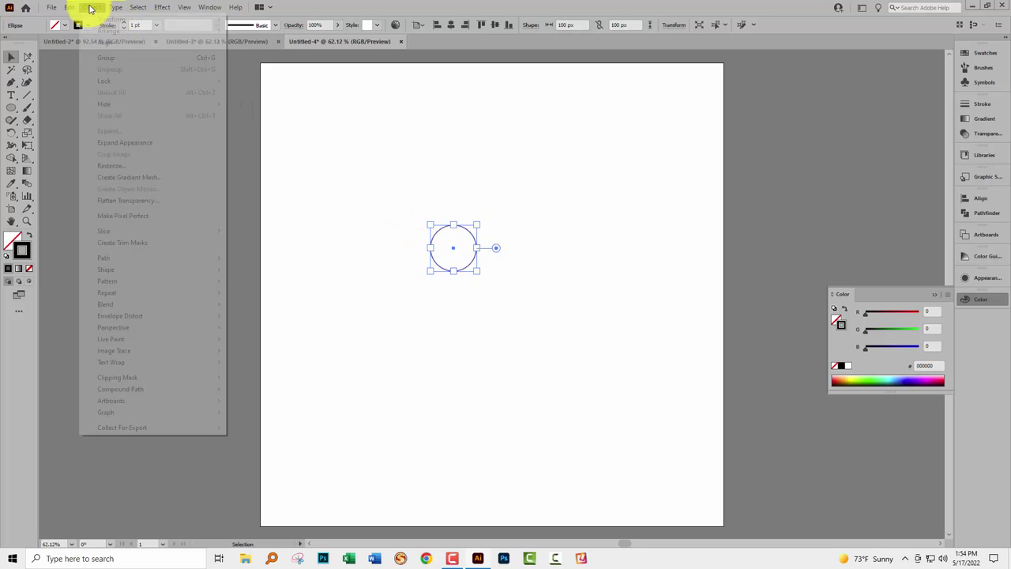
mouse_move(99, 19)
left_click(252, 37)
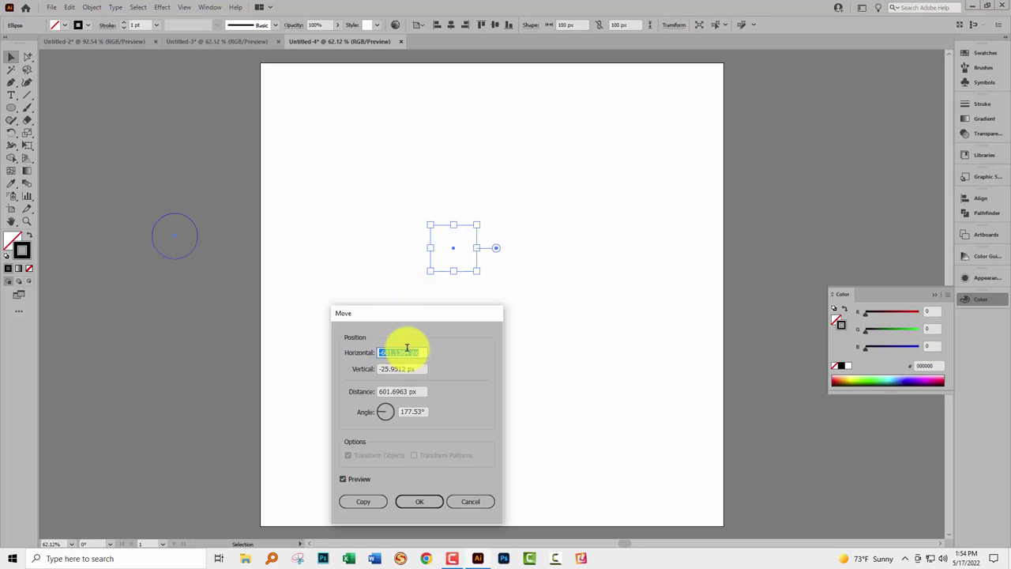
type("0")
key("Tab")
type("0")
key("Tab")
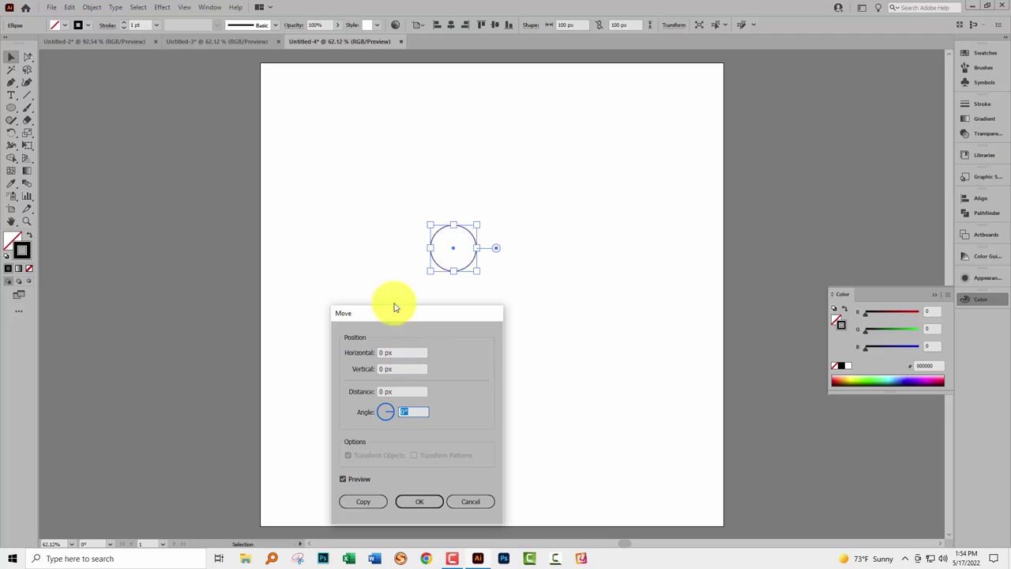
left_click_drag(409, 318, 593, 296)
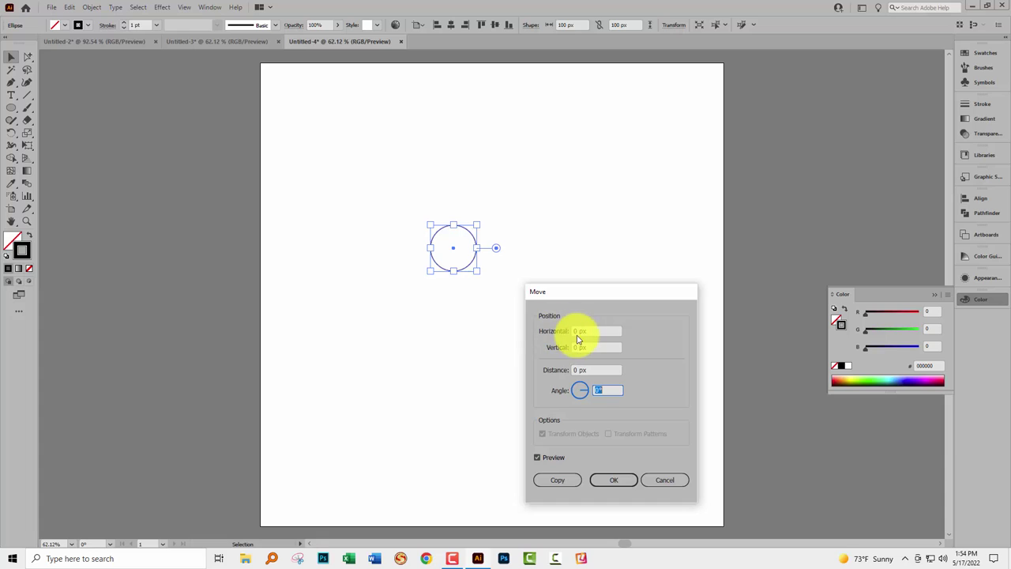
left_click(584, 331)
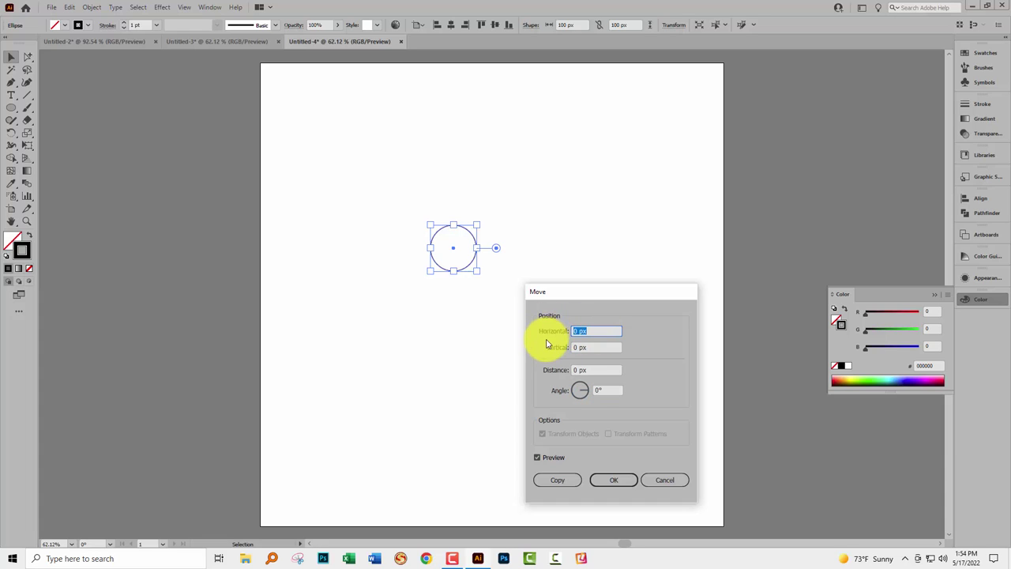
key("Tab")
key("Tab")
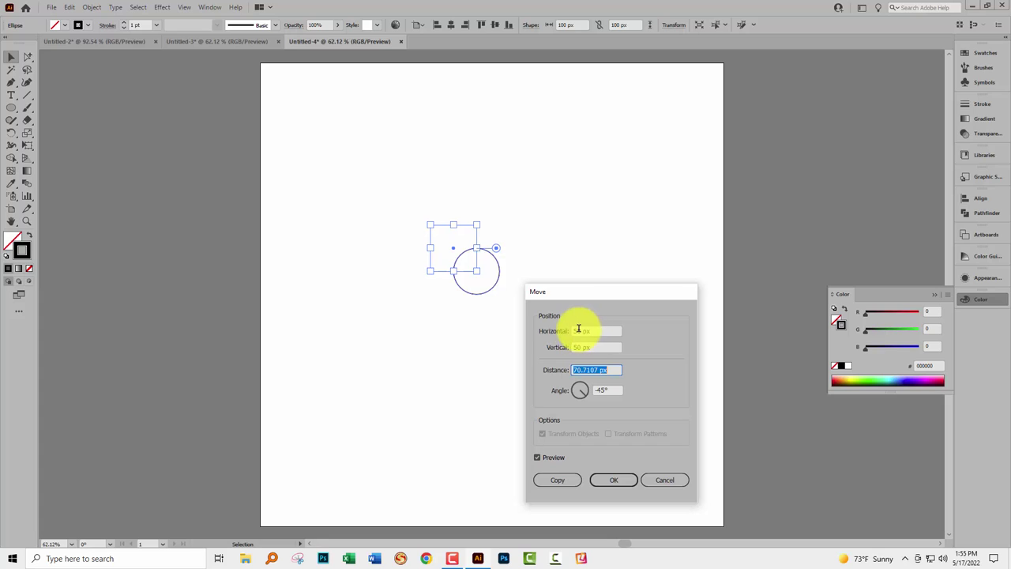
left_click(560, 481)
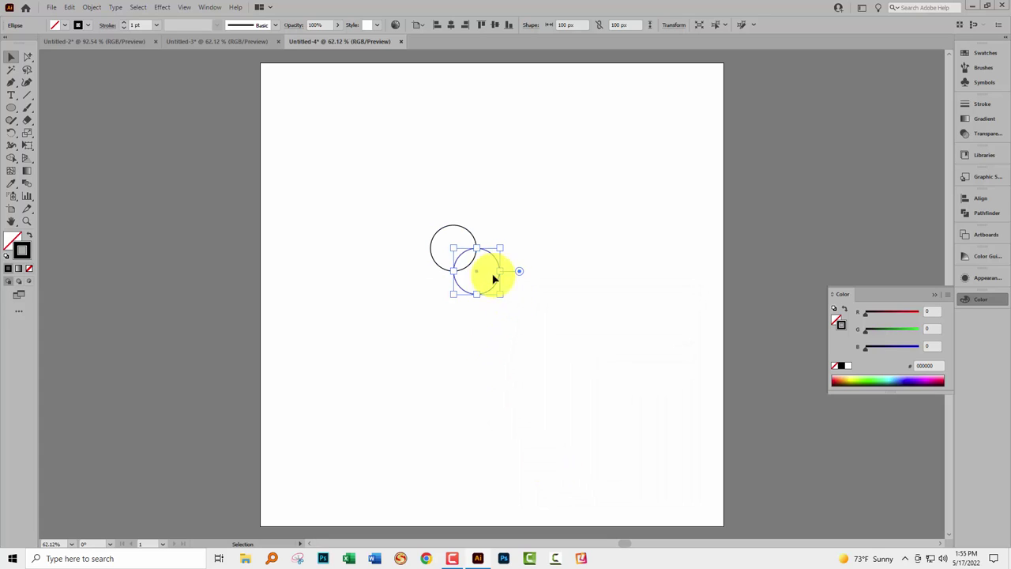
left_click(456, 229)
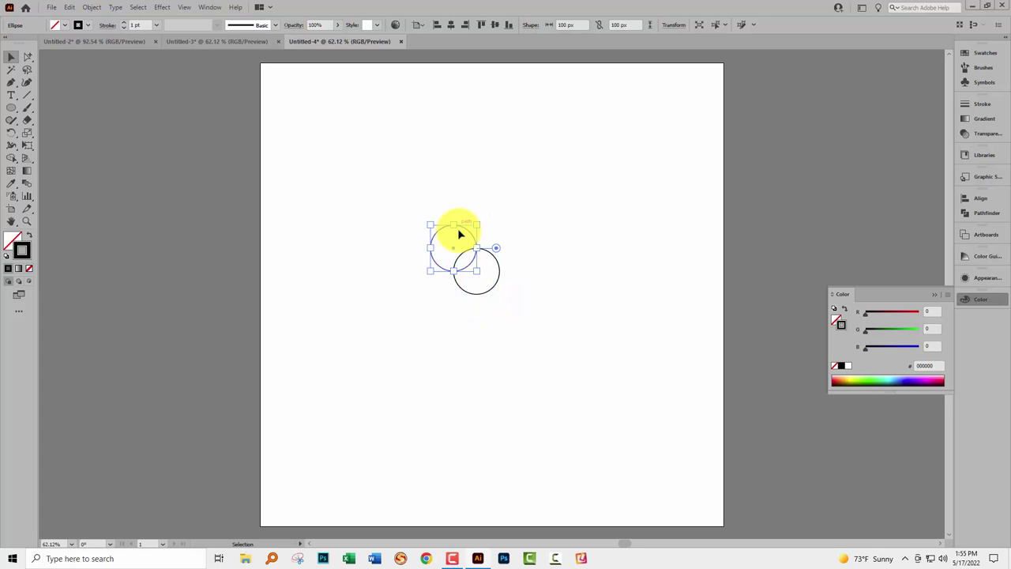
Copy the top circle via Move with -50 px horizontal and 50 px vertical
left_click(92, 7)
mouse_move(134, 19)
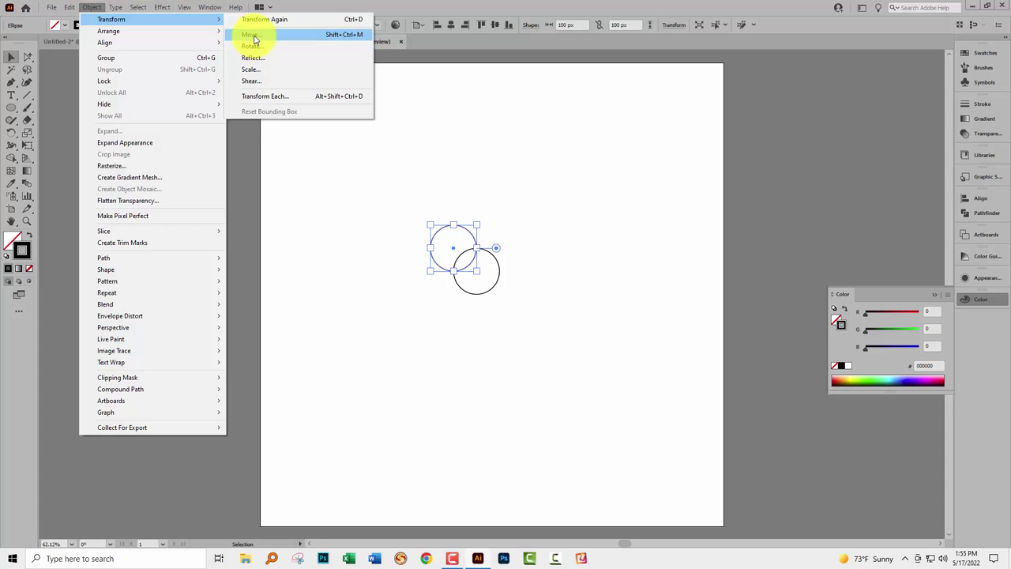
left_click(253, 36)
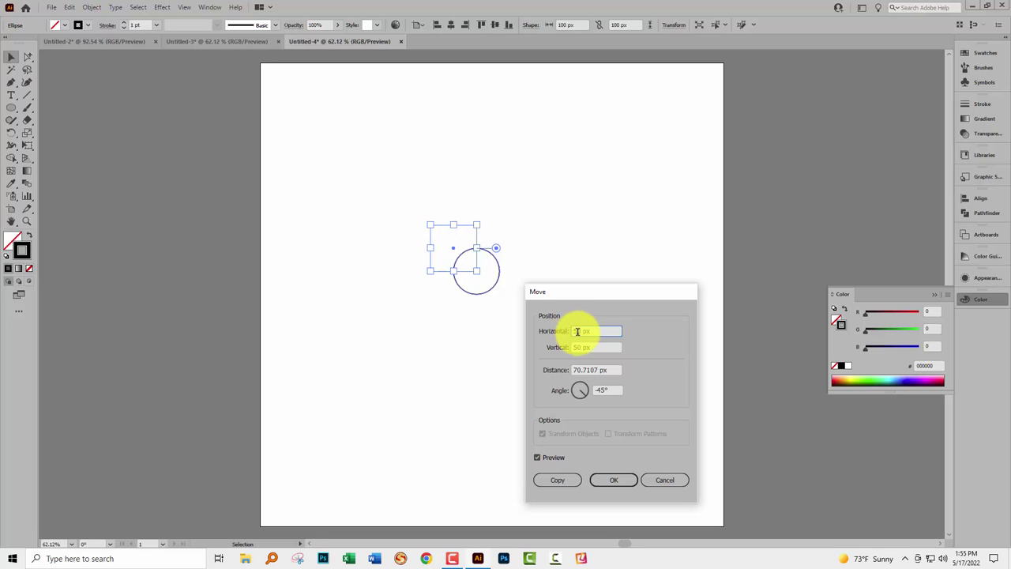
type("-")
left_click(557, 480)
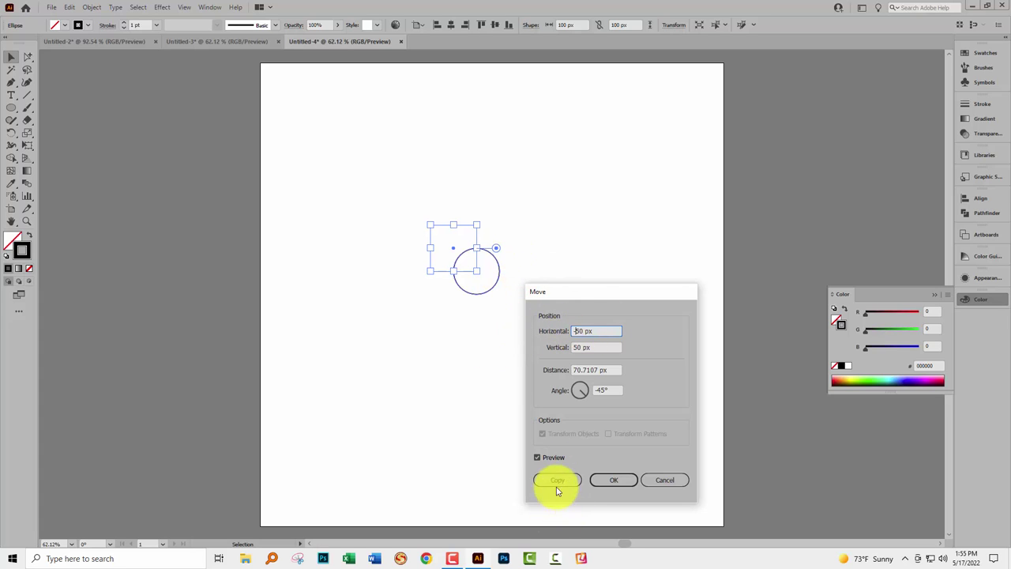
left_click(487, 349)
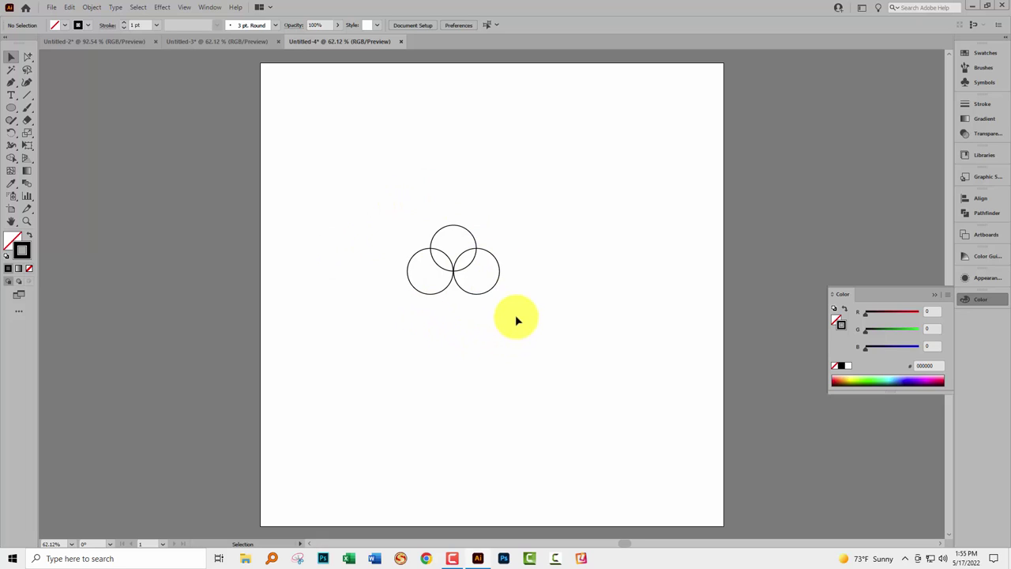
Alt-drag the two lower circles 100 px up to copy them, then select all five circles
left_click_drag(455, 306, 404, 289)
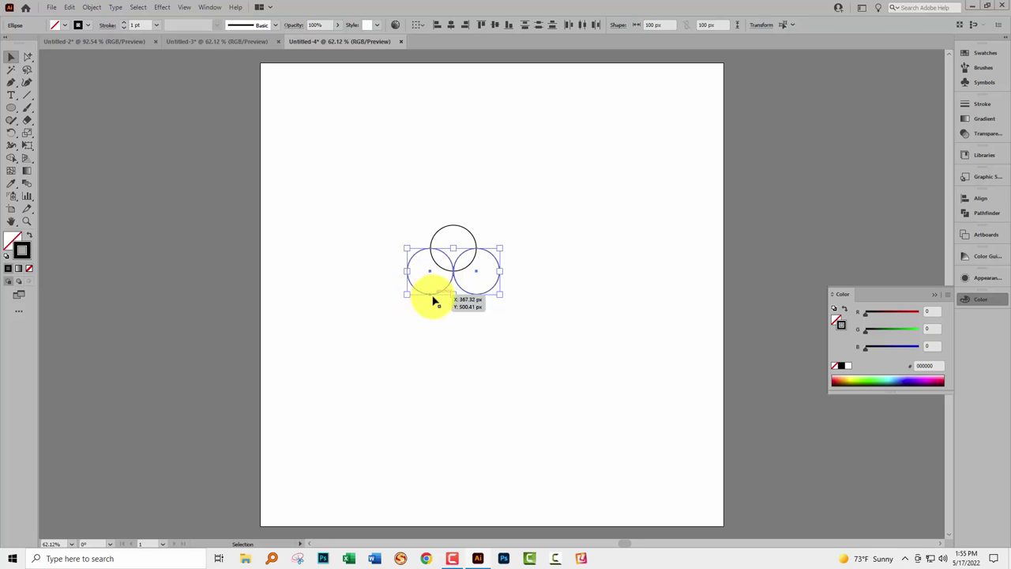
left_click_drag(429, 296, 441, 251)
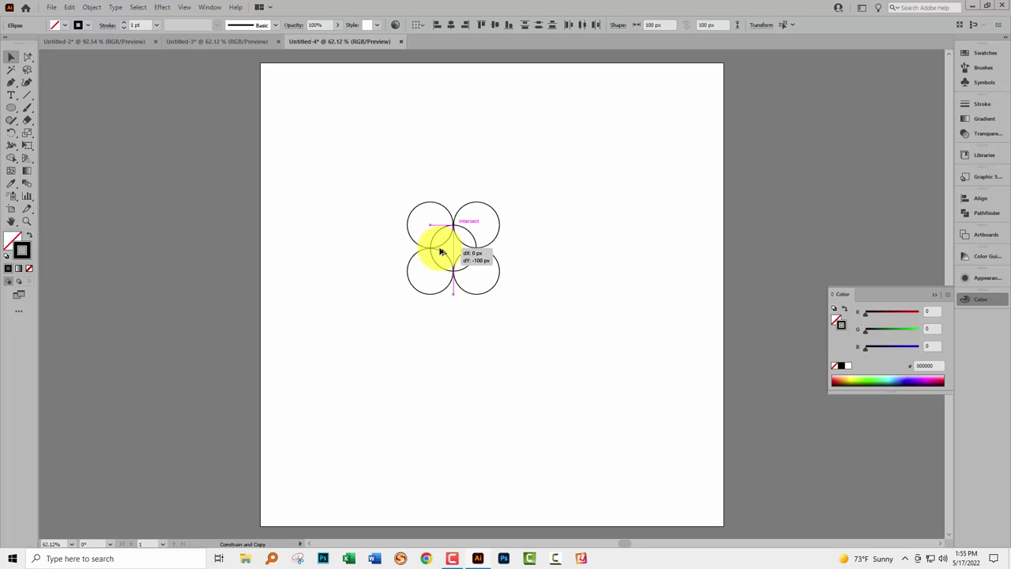
left_click_drag(442, 251, 440, 250)
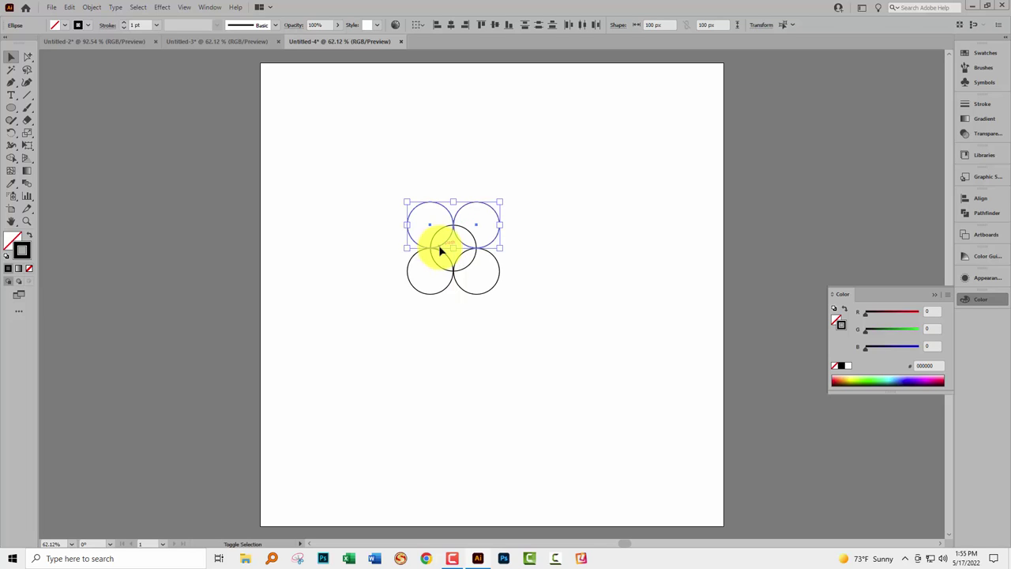
left_click(531, 310)
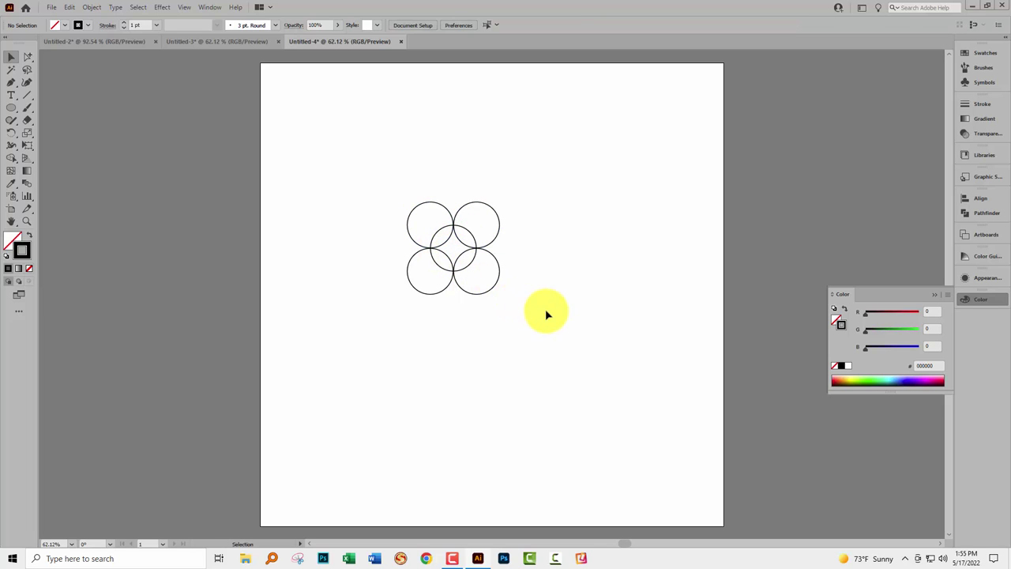
left_click_drag(395, 172, 533, 320)
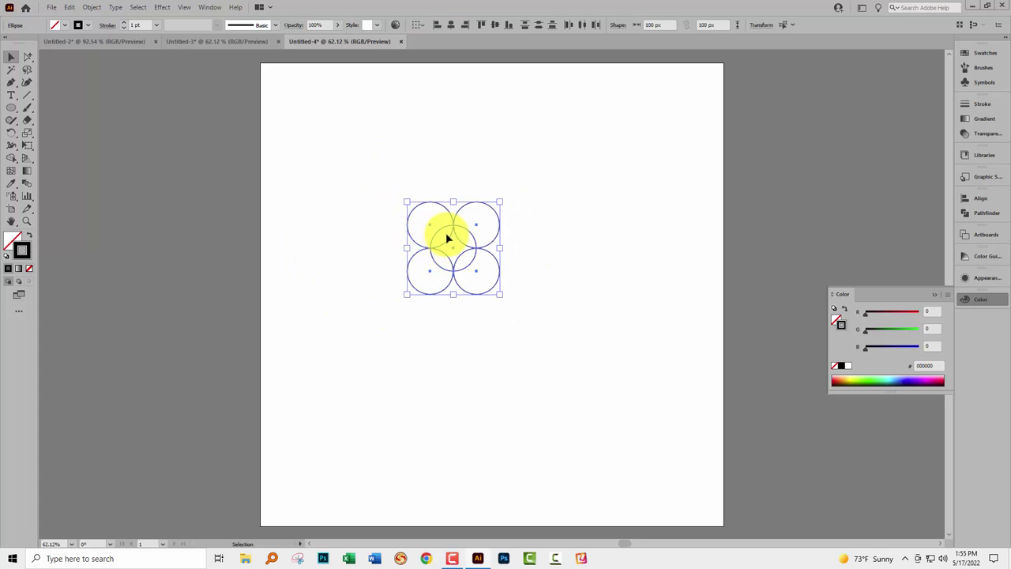
Activate the Shape Builder Tool, float the Swatches panel, and choose light pink as fill
left_click(10, 158)
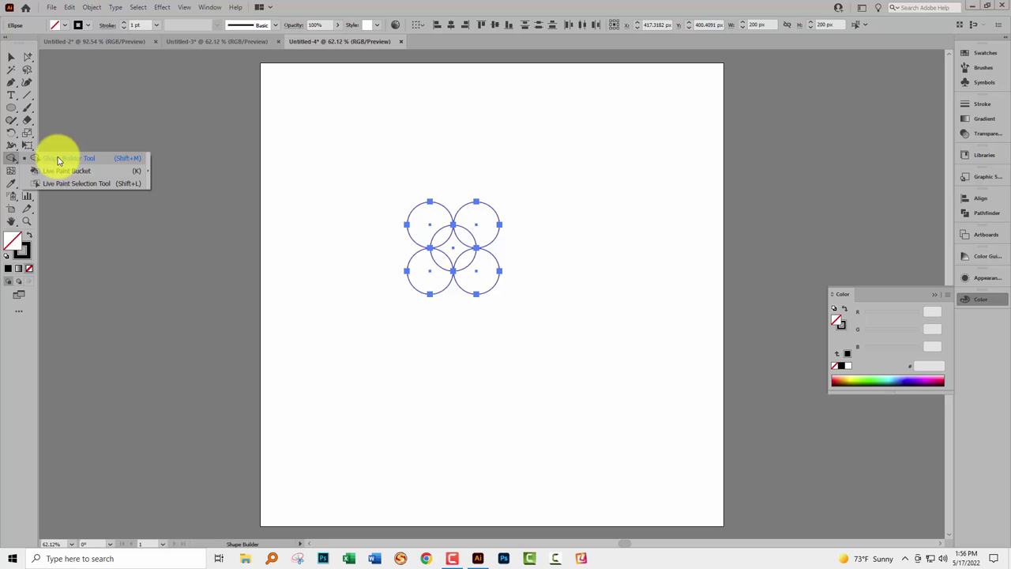
left_click(55, 159)
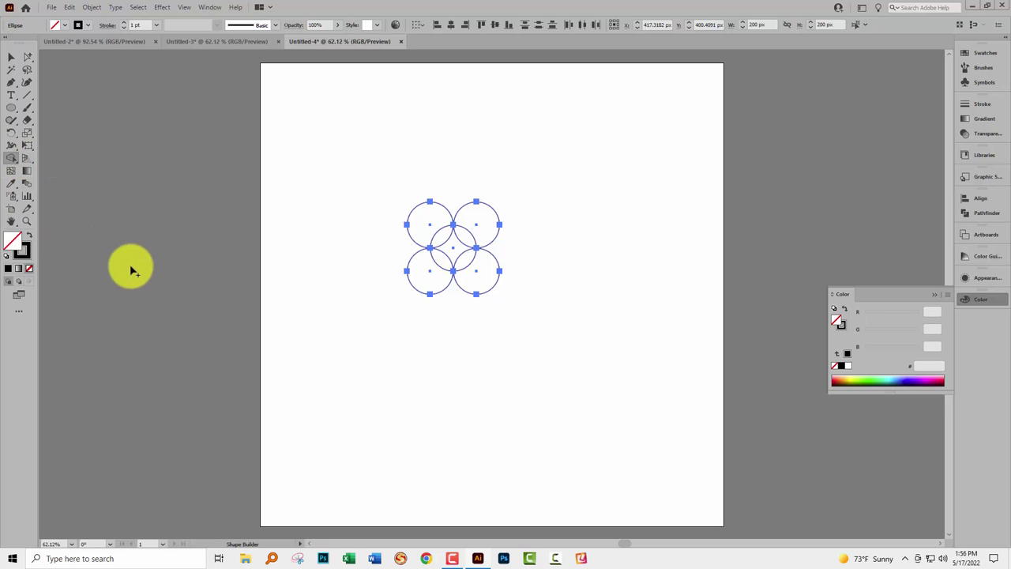
left_click(976, 54)
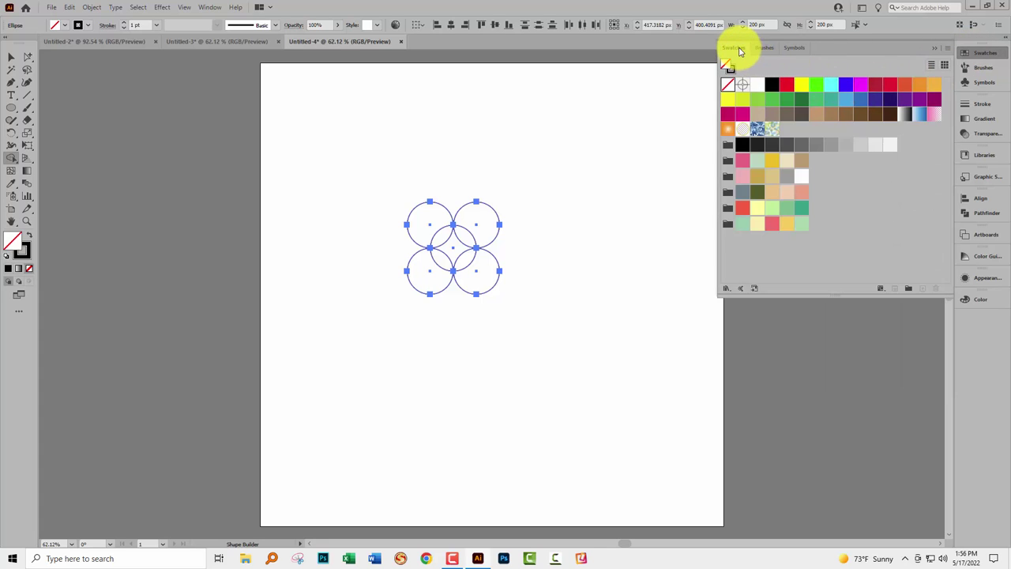
left_click_drag(740, 51, 656, 194)
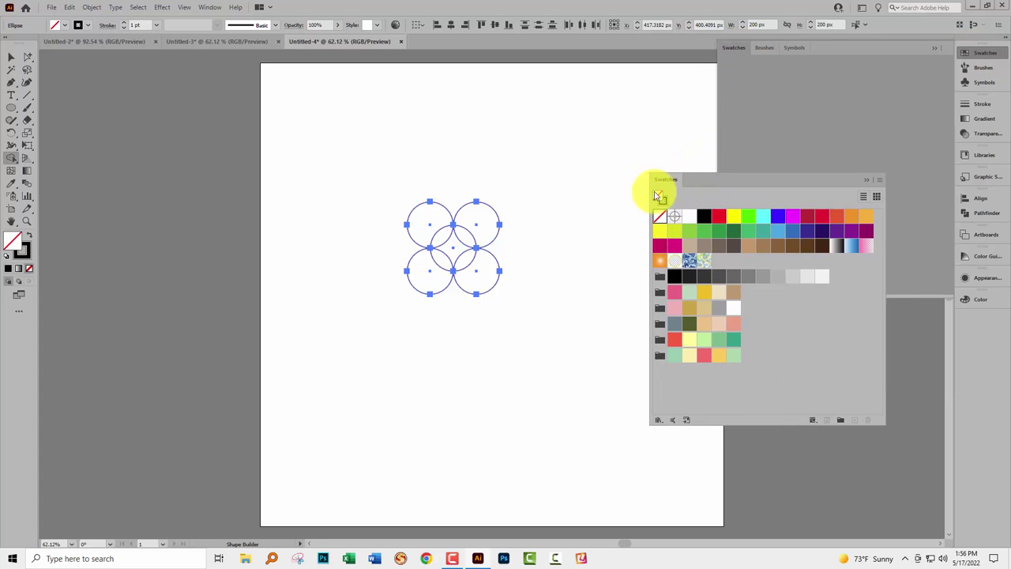
left_click(673, 307)
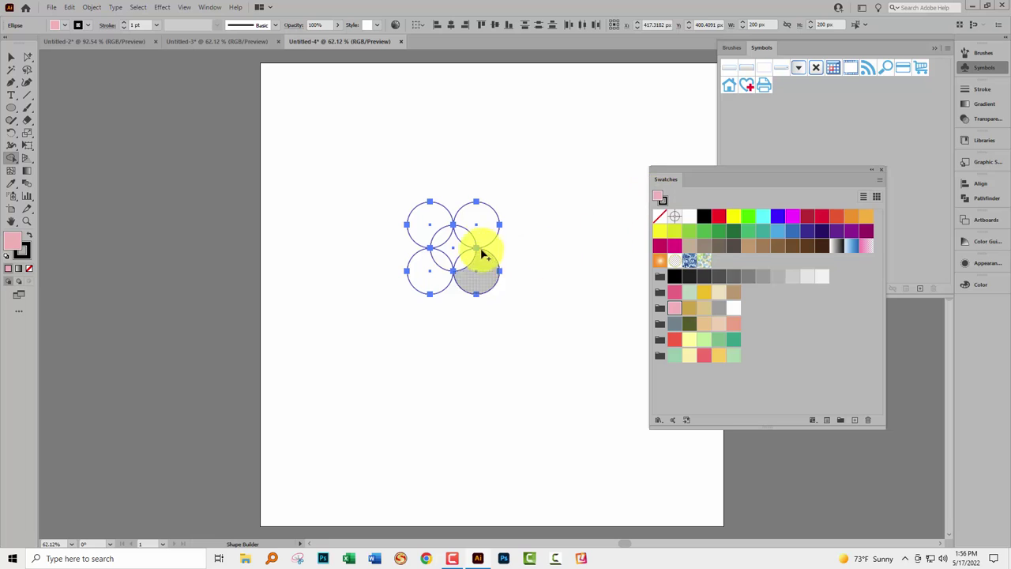
Fill the four lens overlaps with Shape Builder, alternating pink and pale green
left_click(442, 235)
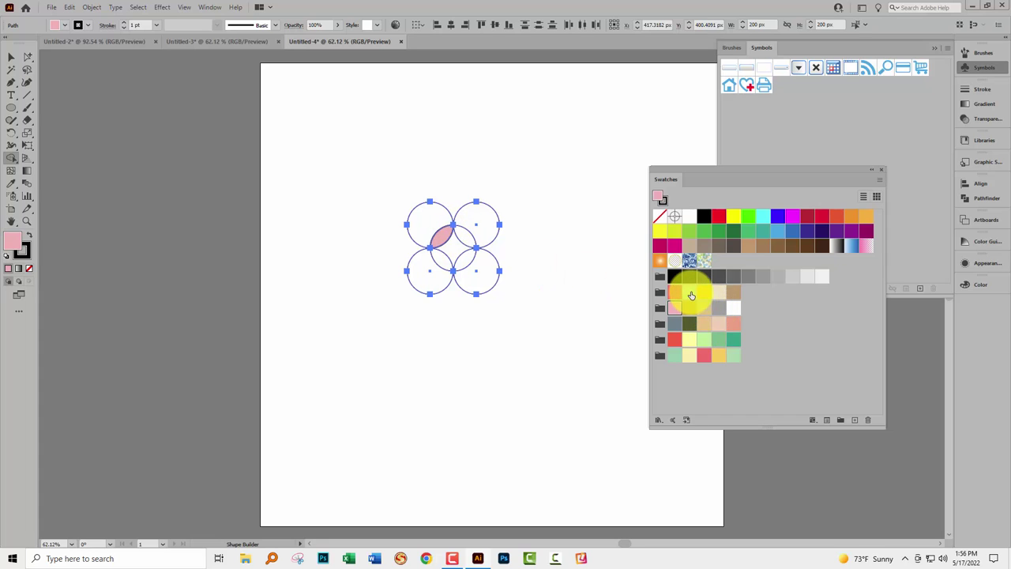
left_click(688, 292)
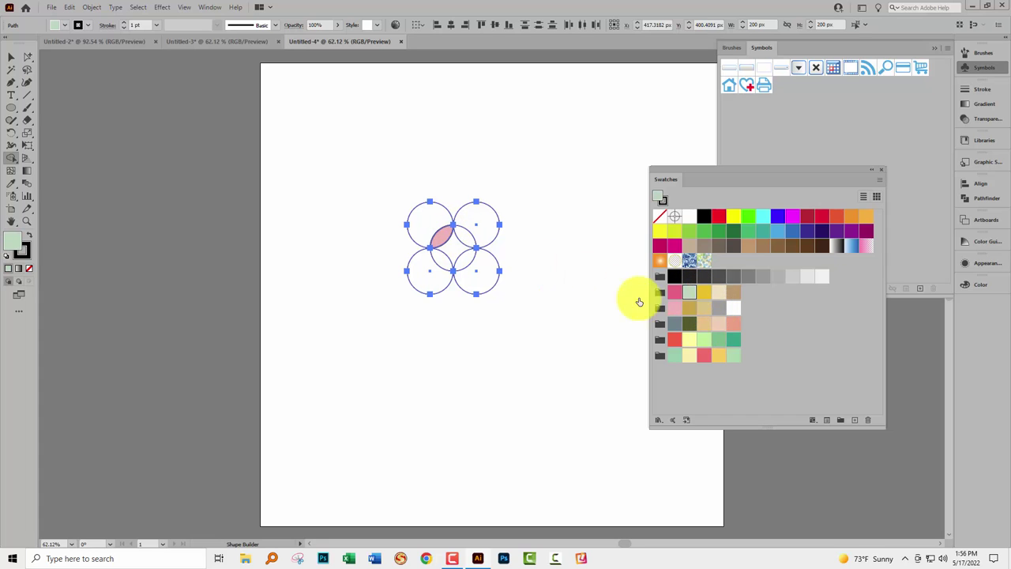
left_click(466, 240)
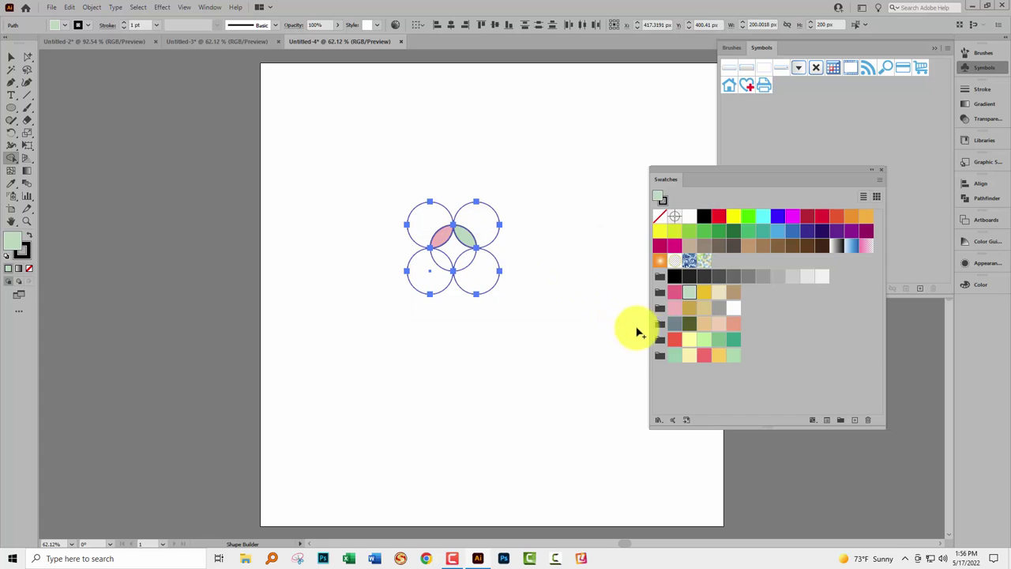
double_click(722, 344)
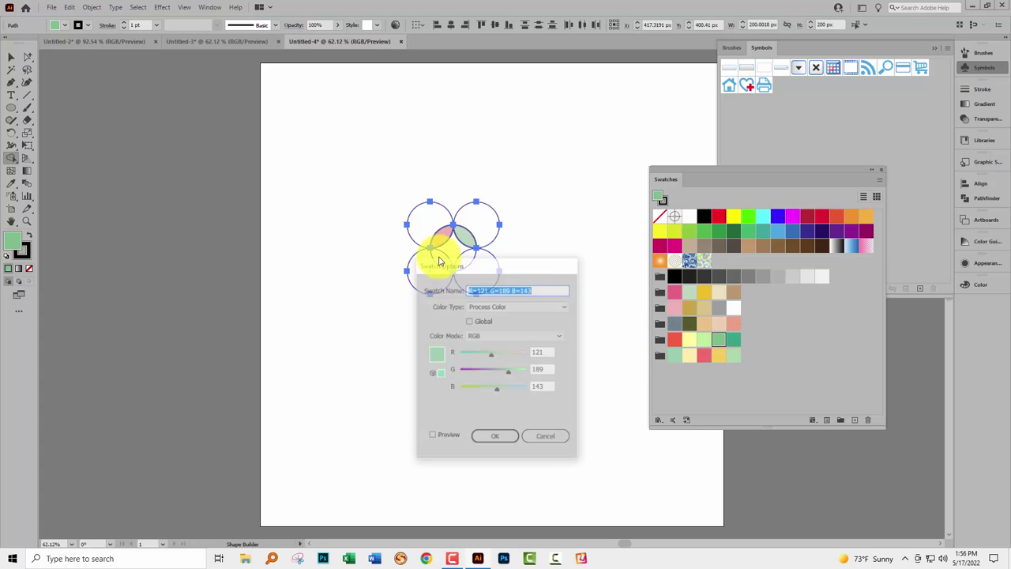
left_click(529, 435)
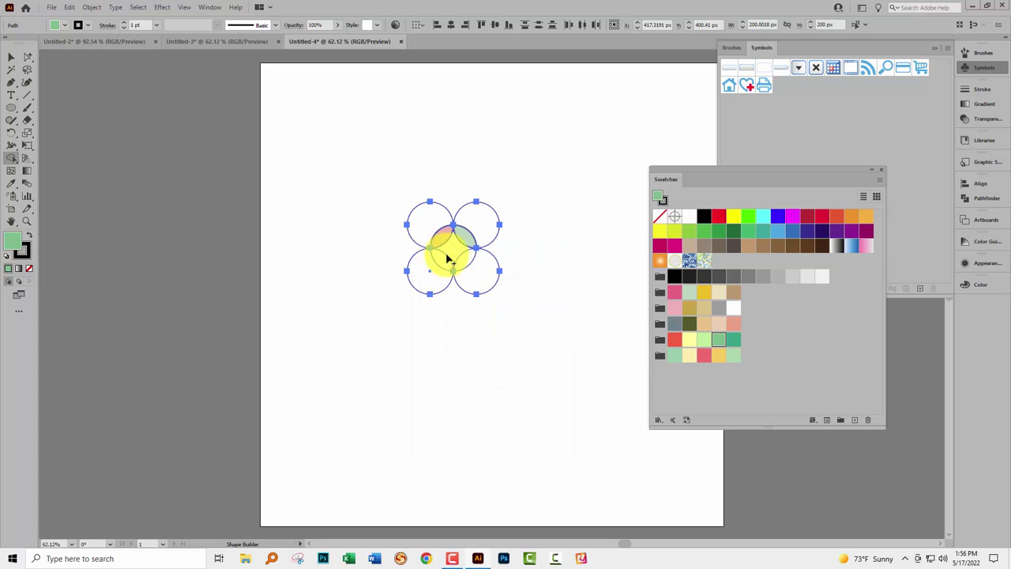
left_click_drag(447, 259, 437, 261)
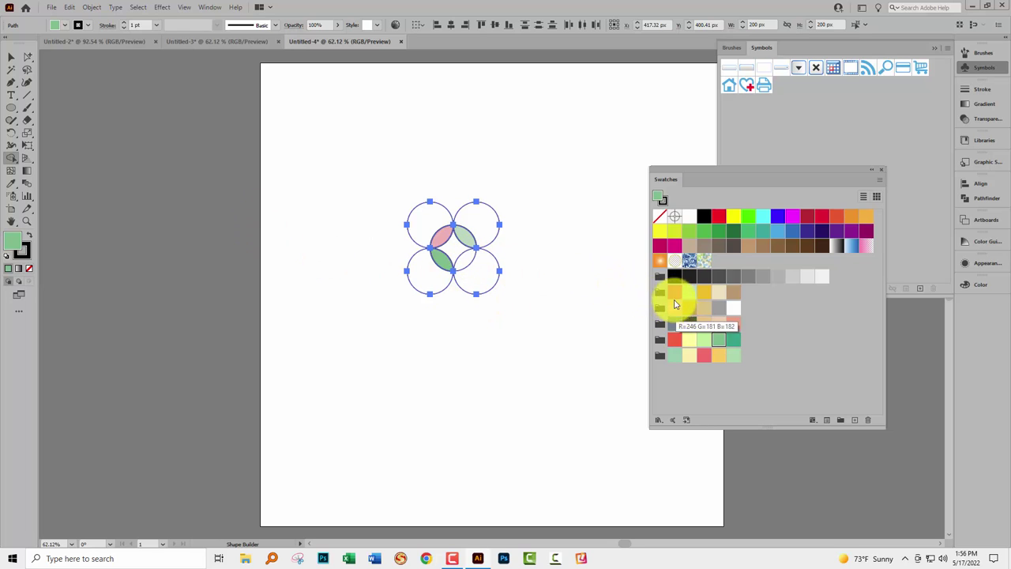
left_click(673, 291)
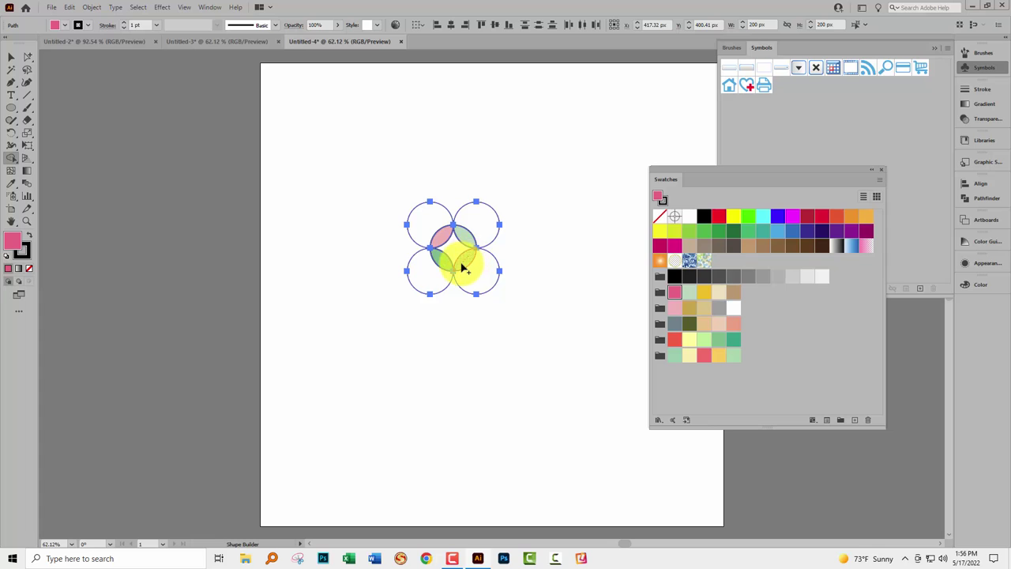
left_click(467, 260)
left_click(688, 292)
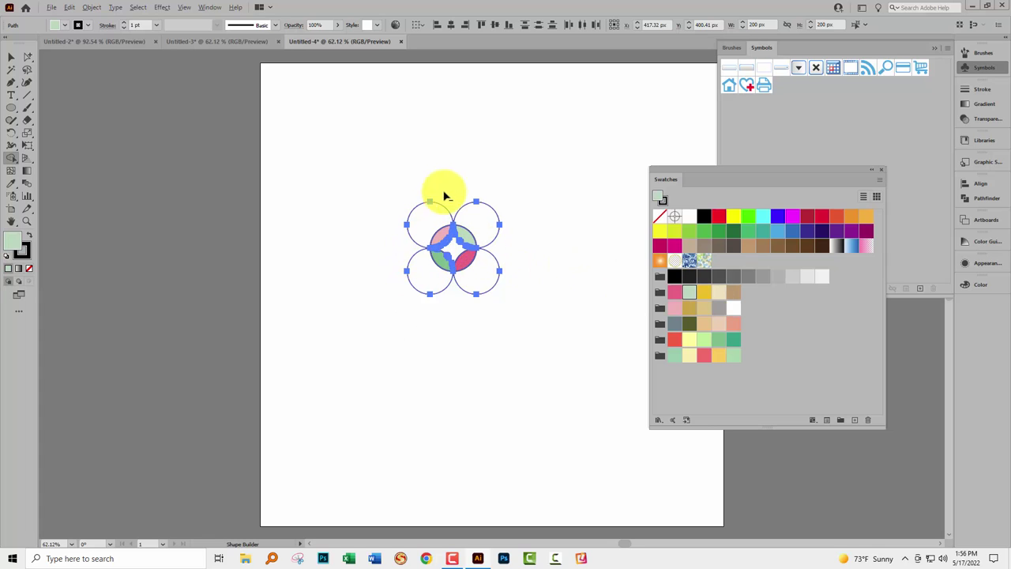
Alt-drag through the leftover outer circle pieces to delete them
left_click_drag(447, 188, 408, 231)
mouse_move(468, 186)
left_mouse_down()
mouse_move(505, 248)
mouse_move(450, 302)
mouse_move(438, 297)
left_mouse_up()
left_click_drag(393, 259, 452, 317)
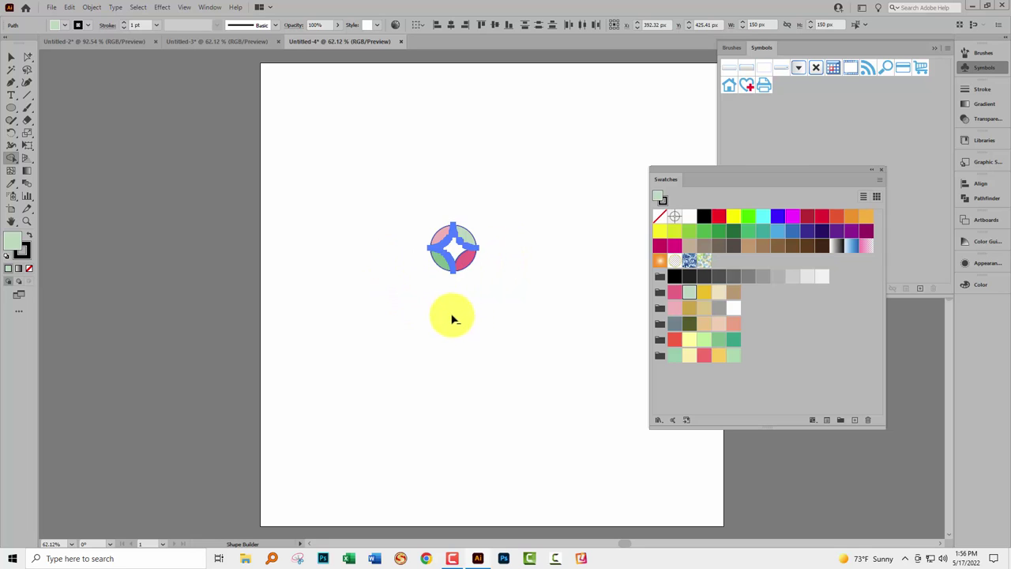
Delete the star-shaped centre path, selecting it under Layer 1 in the Layers panel
left_click(11, 58)
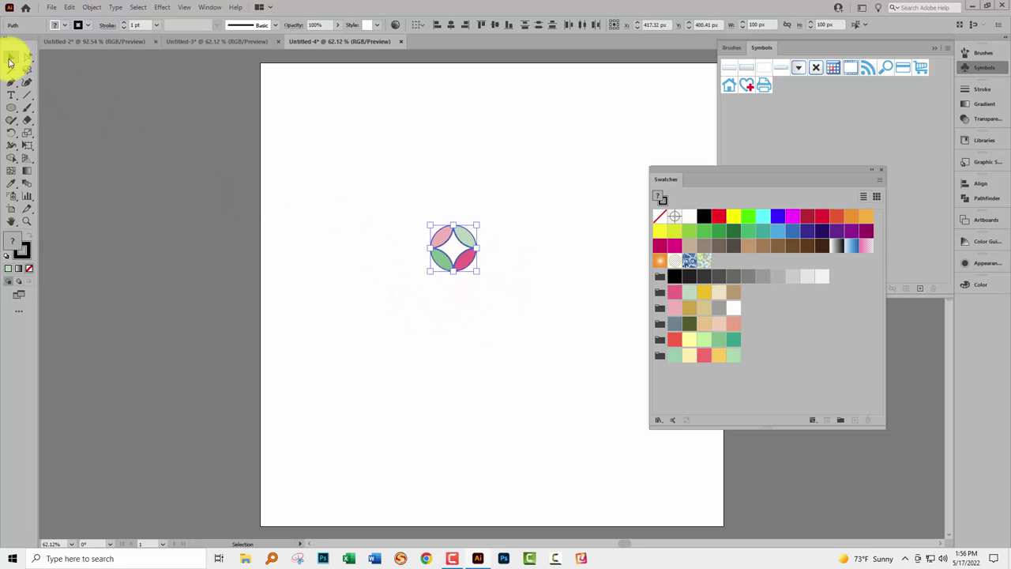
left_click(307, 300)
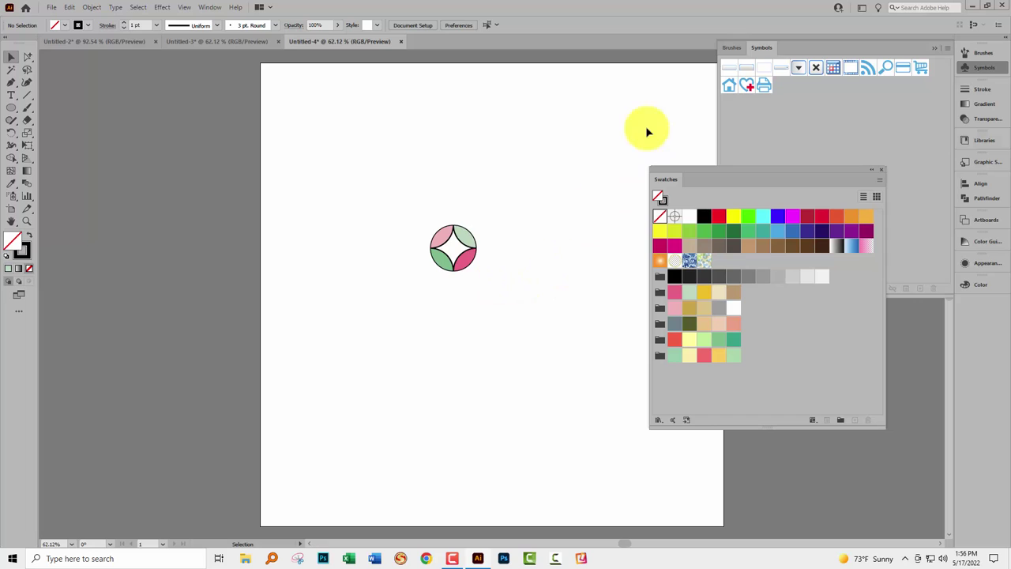
left_click(883, 172)
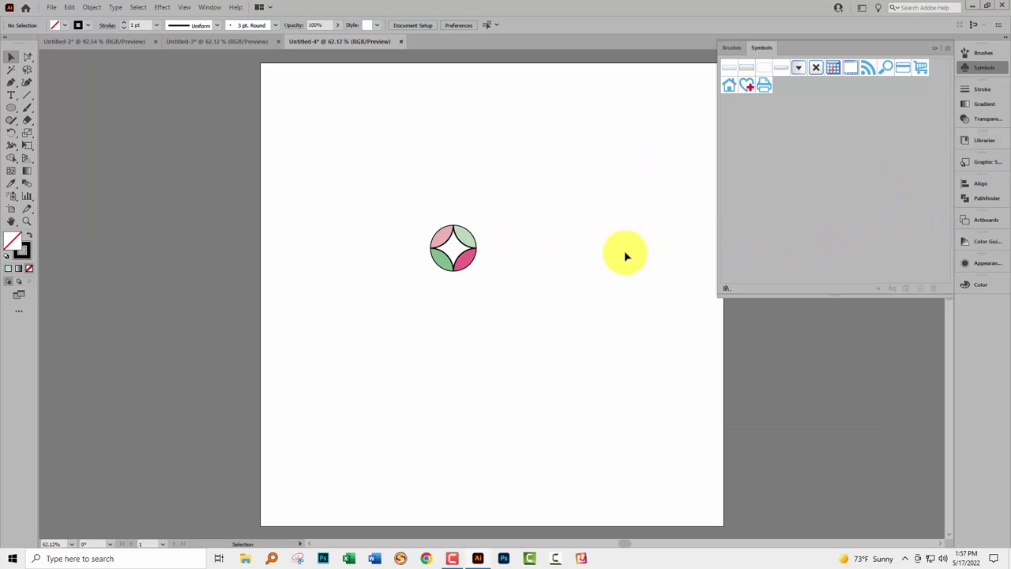
left_click(210, 8)
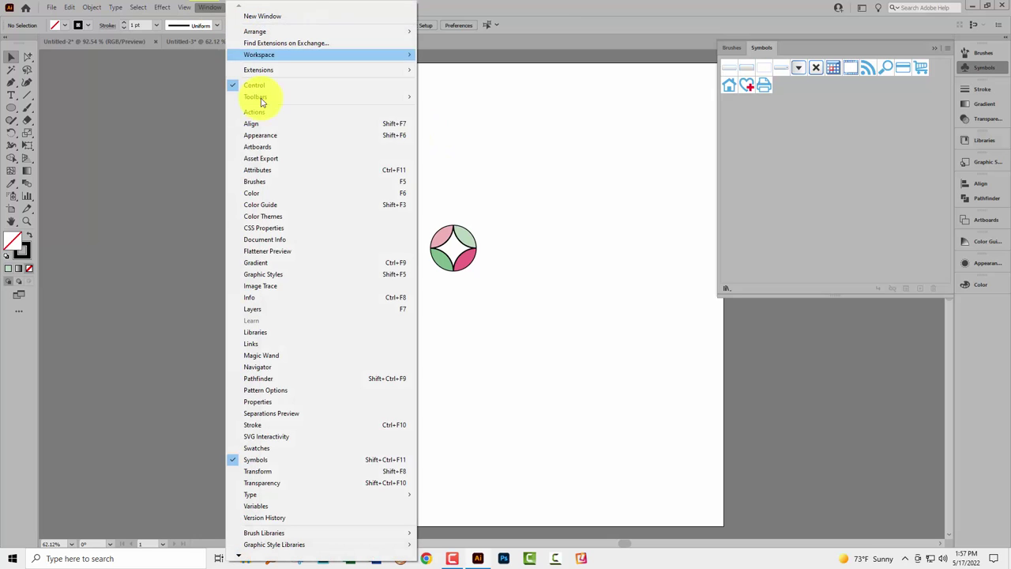
left_click(289, 309)
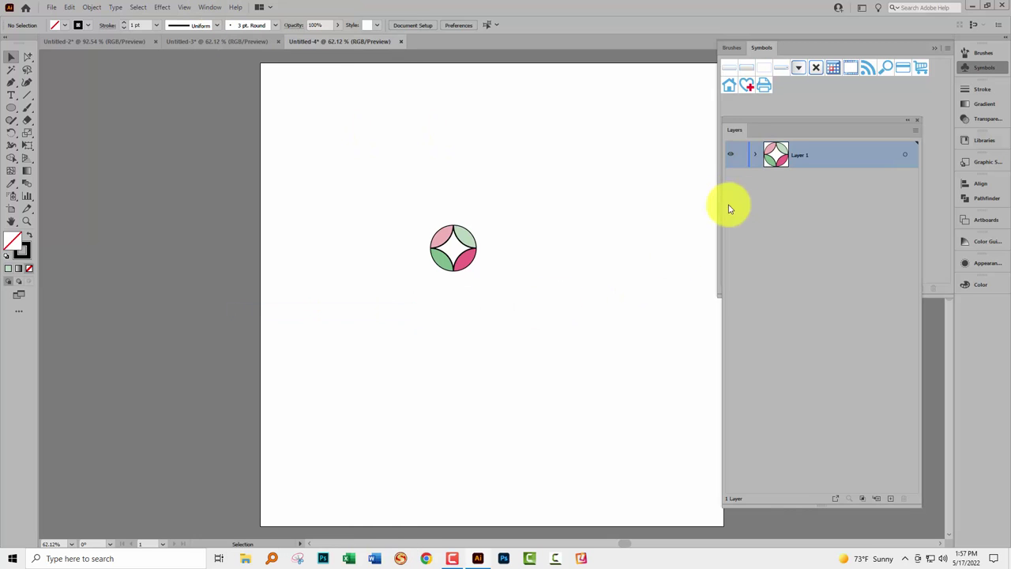
left_click(755, 154)
left_click_drag(767, 123, 603, 162)
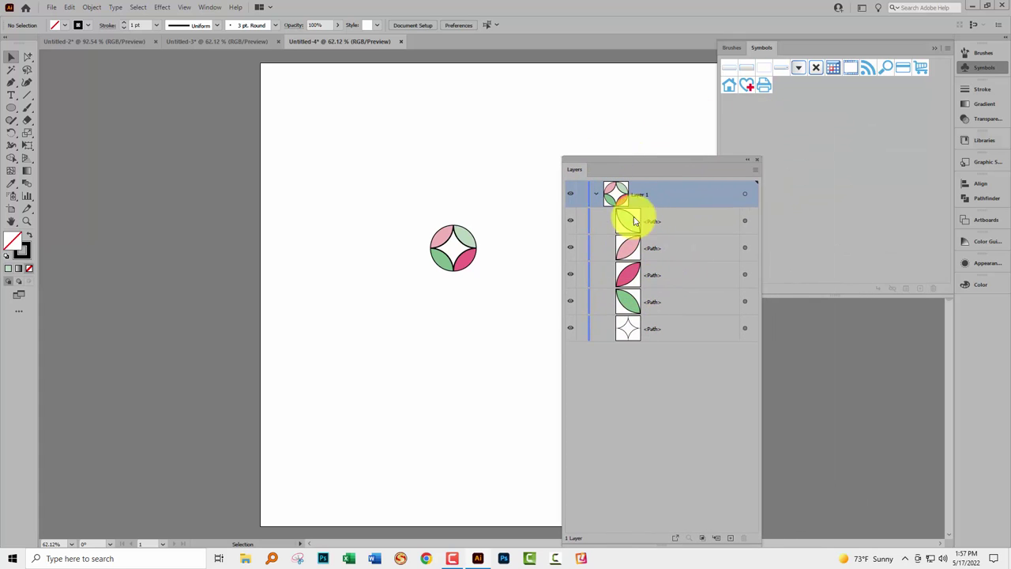
left_click(632, 330)
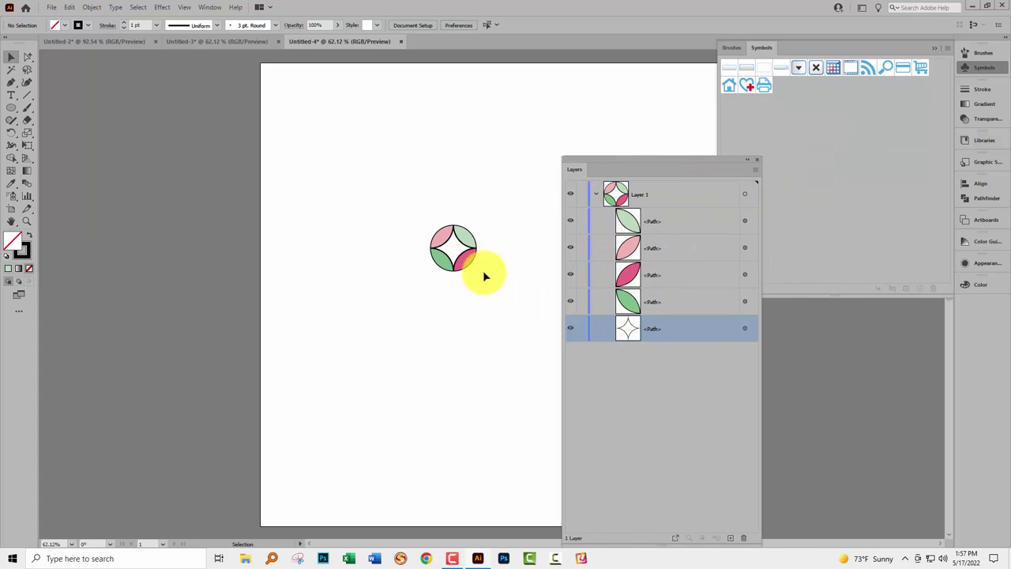
left_click(744, 328)
key("Delete")
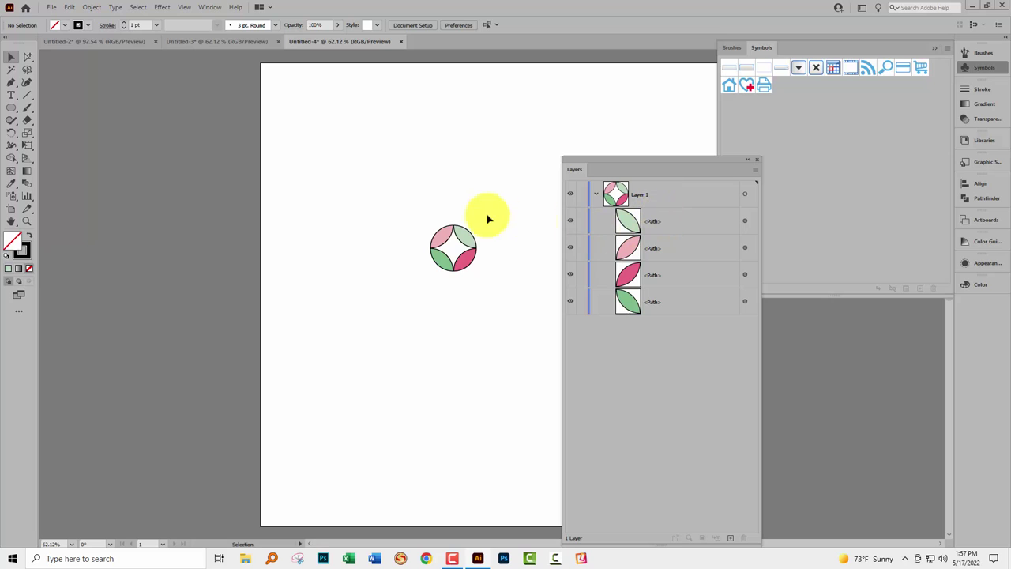
Set the four petals' stroke to None and select the whole motif
left_click(437, 229)
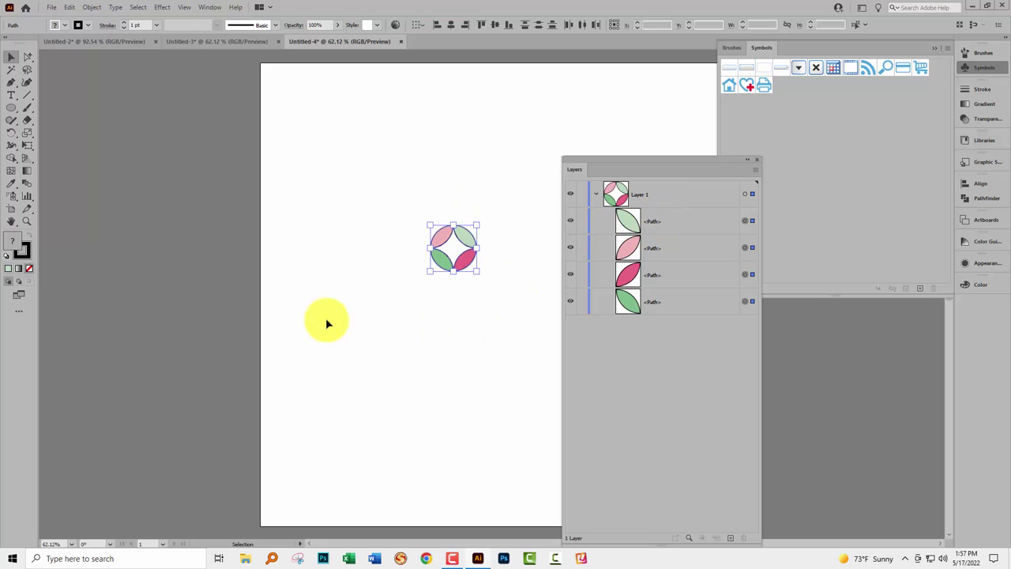
left_click(25, 258)
left_click(29, 270)
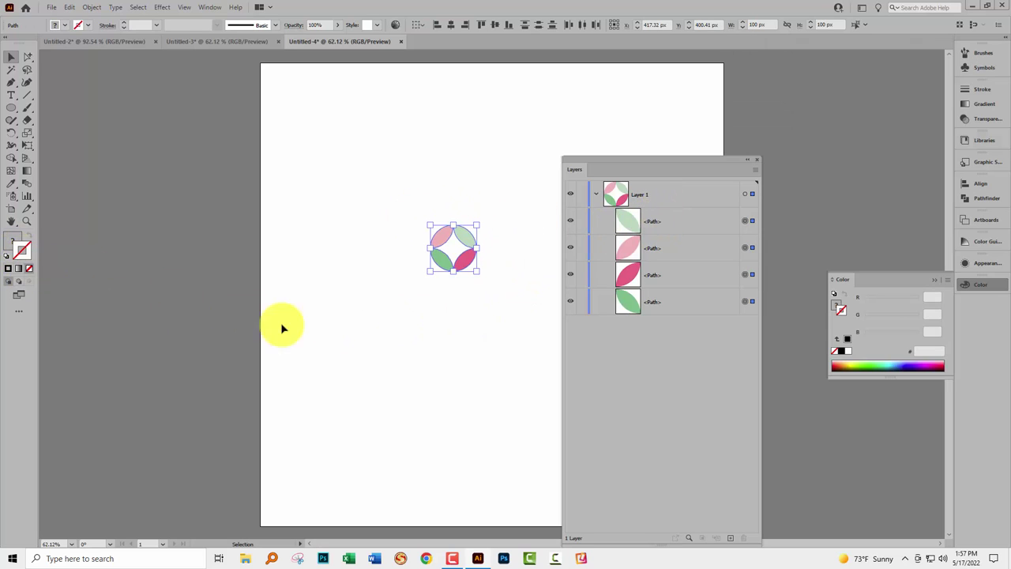
left_click(336, 334)
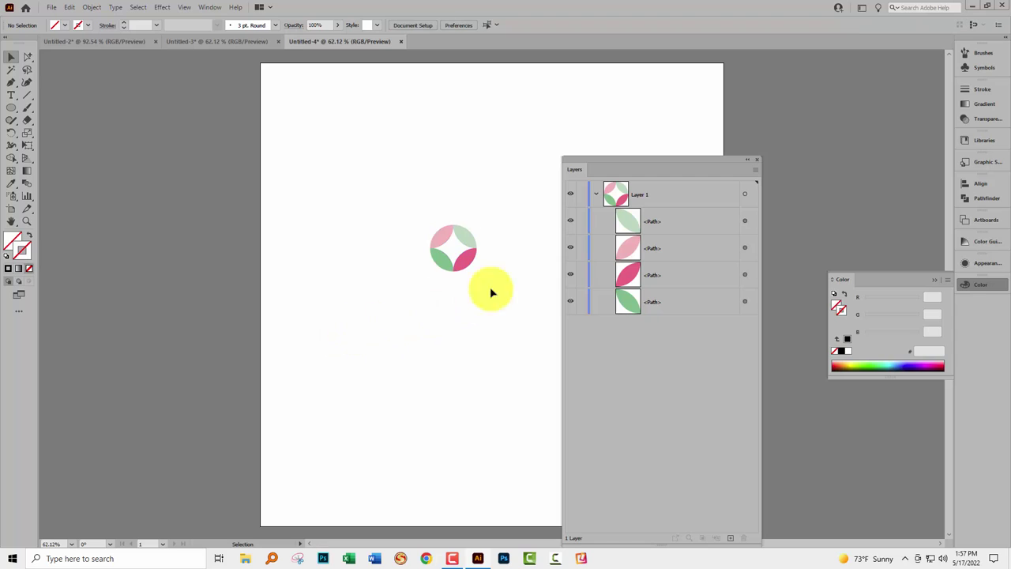
left_click(758, 161)
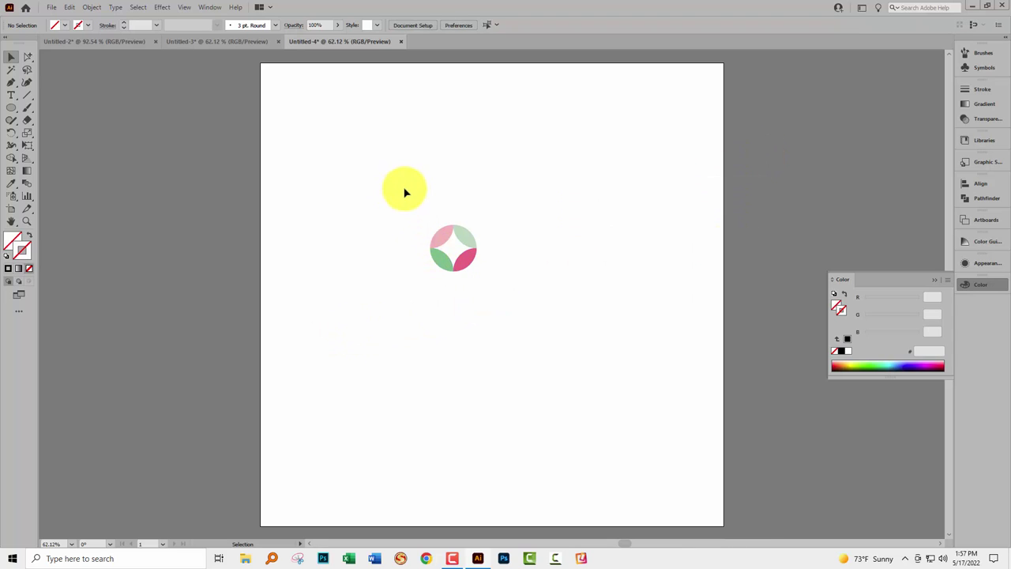
left_click_drag(404, 192, 487, 288)
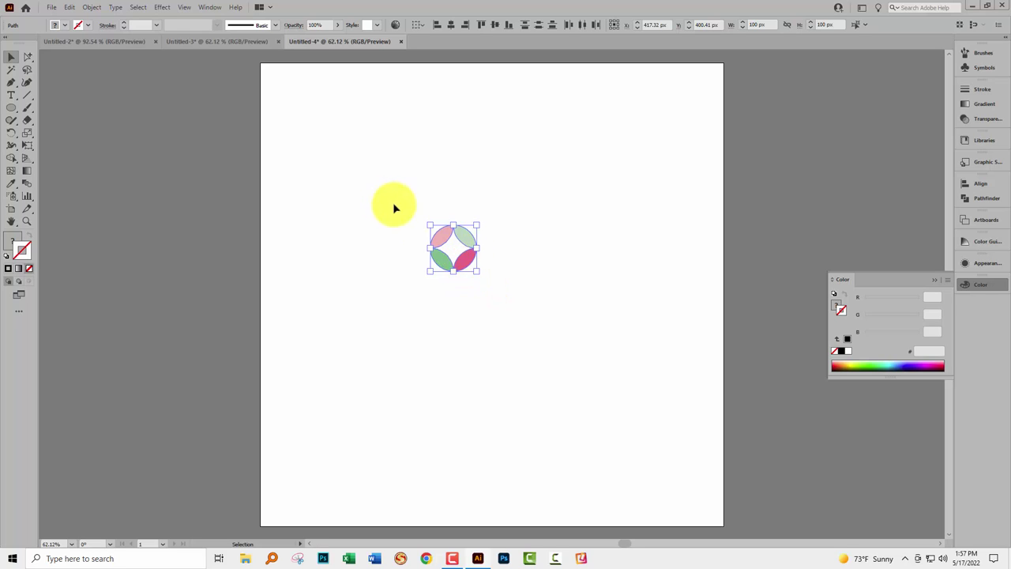
Alt-drag copies of the motif right, then the pair upward, forming a 2×2 grid
left_click_drag(465, 261, 511, 266)
left_click(447, 310)
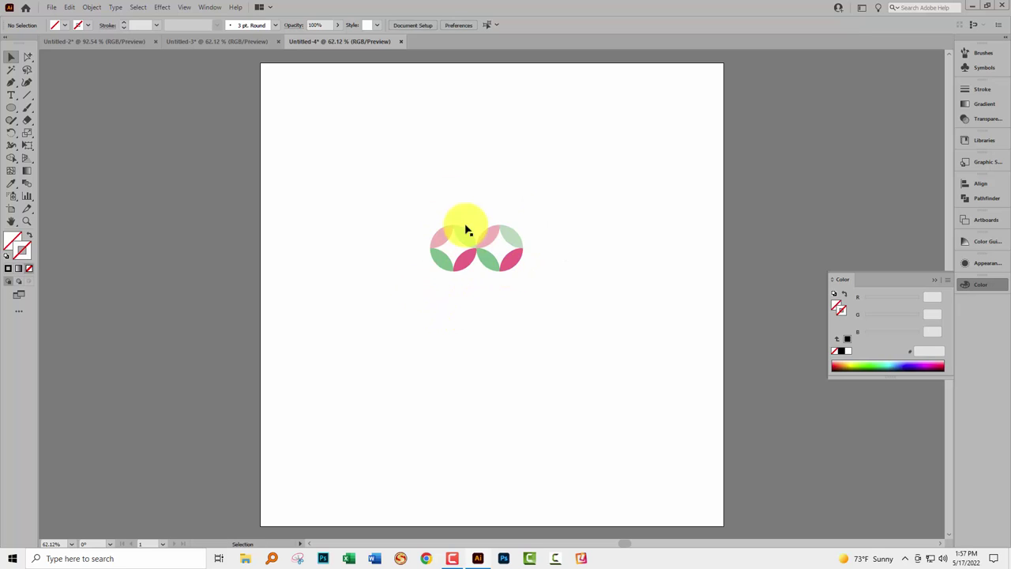
left_click_drag(400, 208, 565, 303)
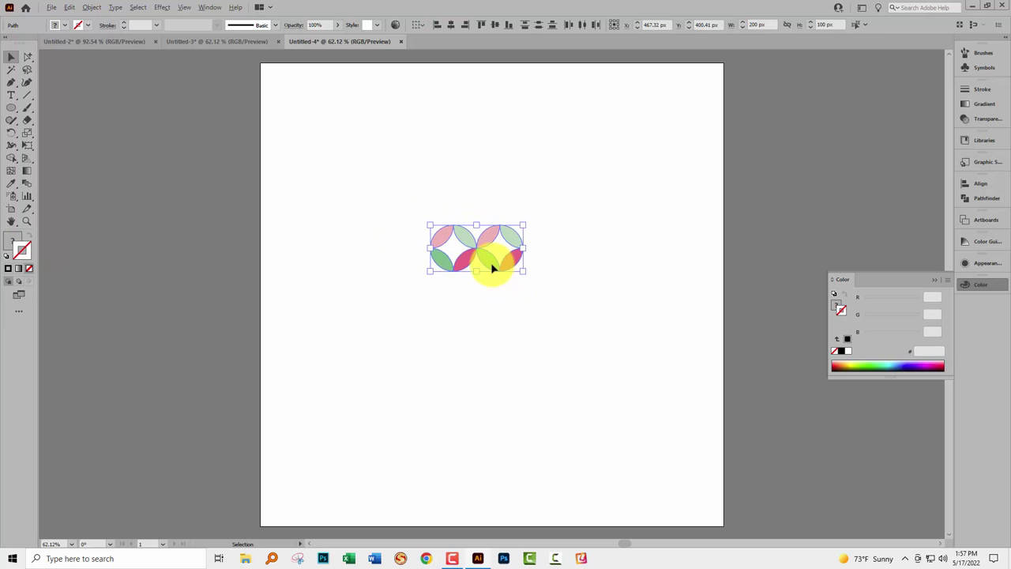
left_click_drag(491, 268, 496, 220)
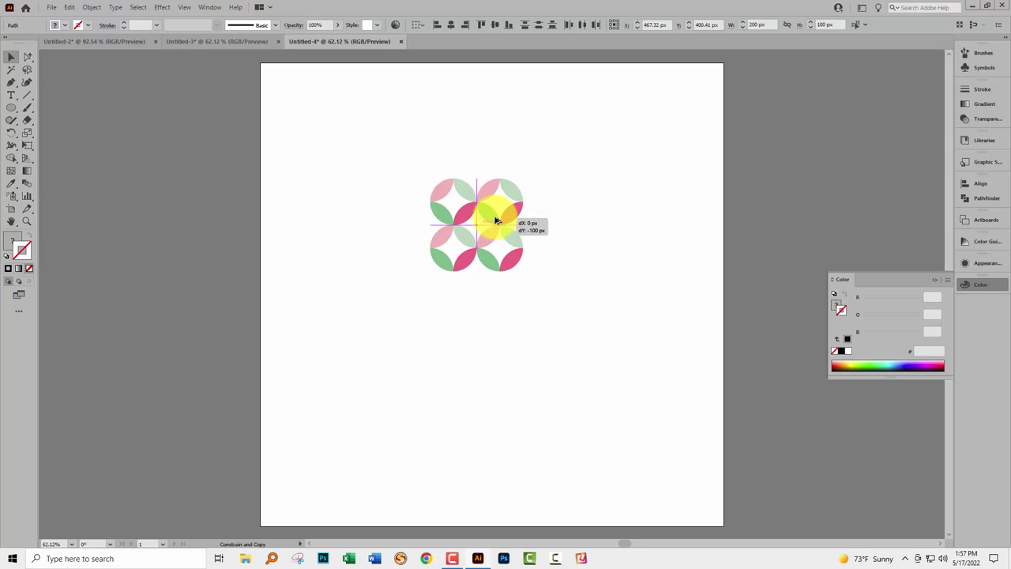
left_click_drag(497, 220, 497, 220)
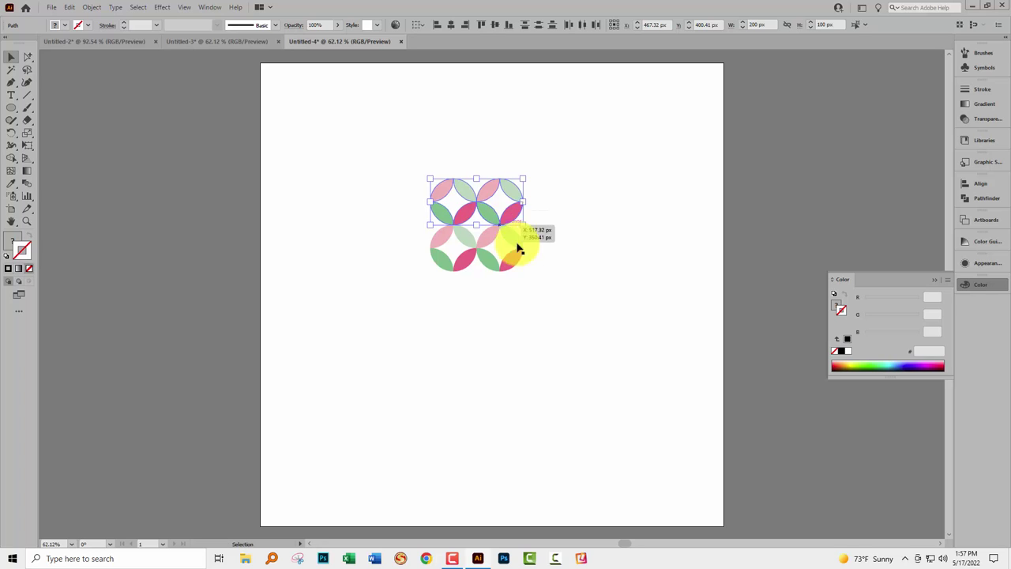
left_click(522, 295)
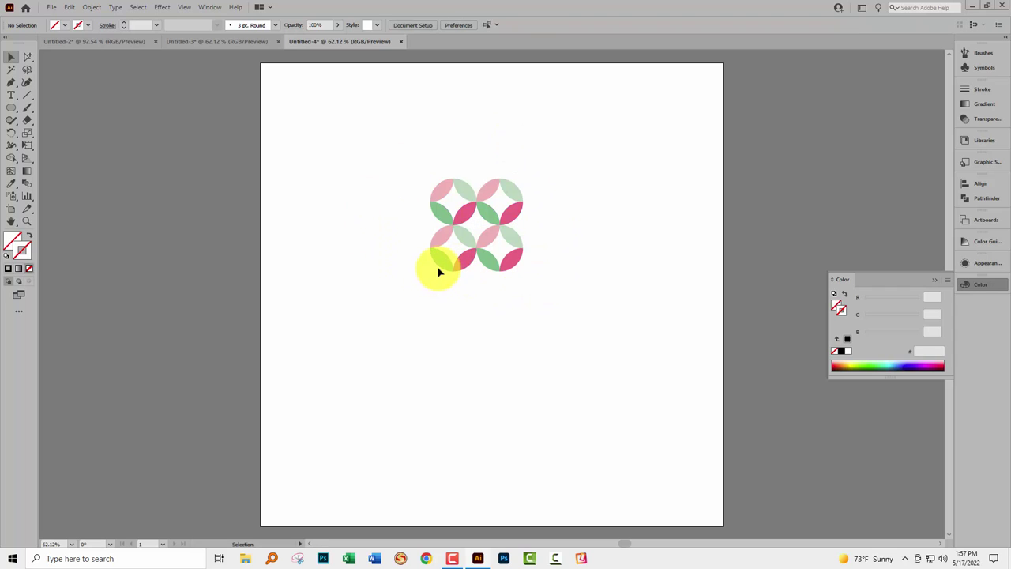
key("z")
left_click_drag(454, 194, 537, 422)
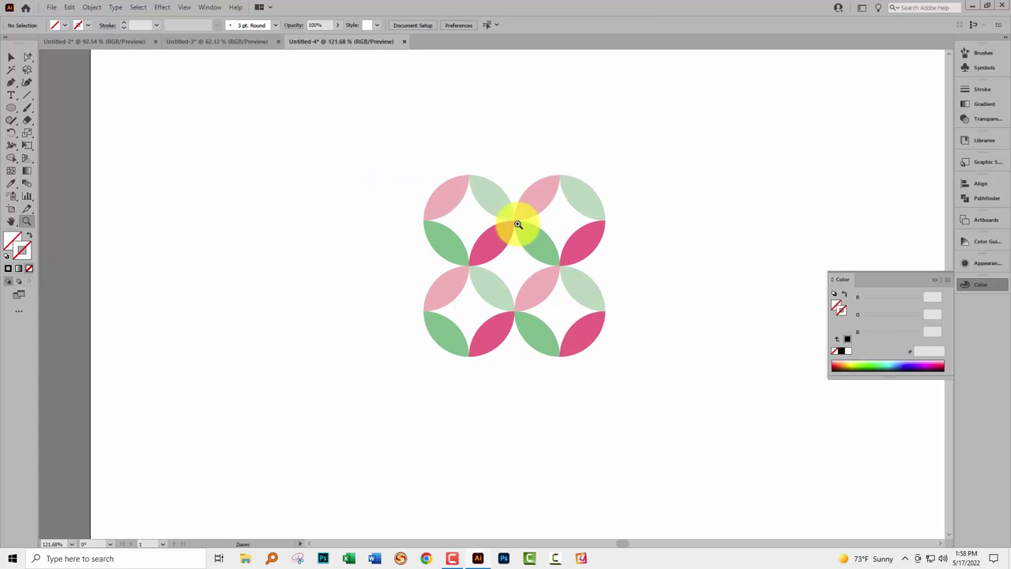
Rotate the top-left petal block 90° and rotate the top-right block with its corner handle
left_click(10, 57)
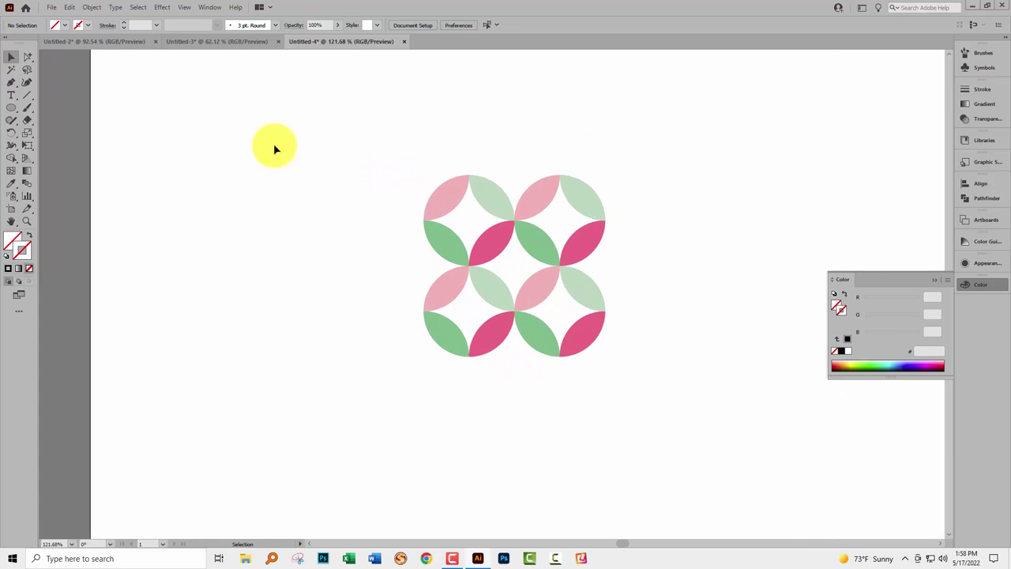
left_click_drag(393, 155, 487, 251)
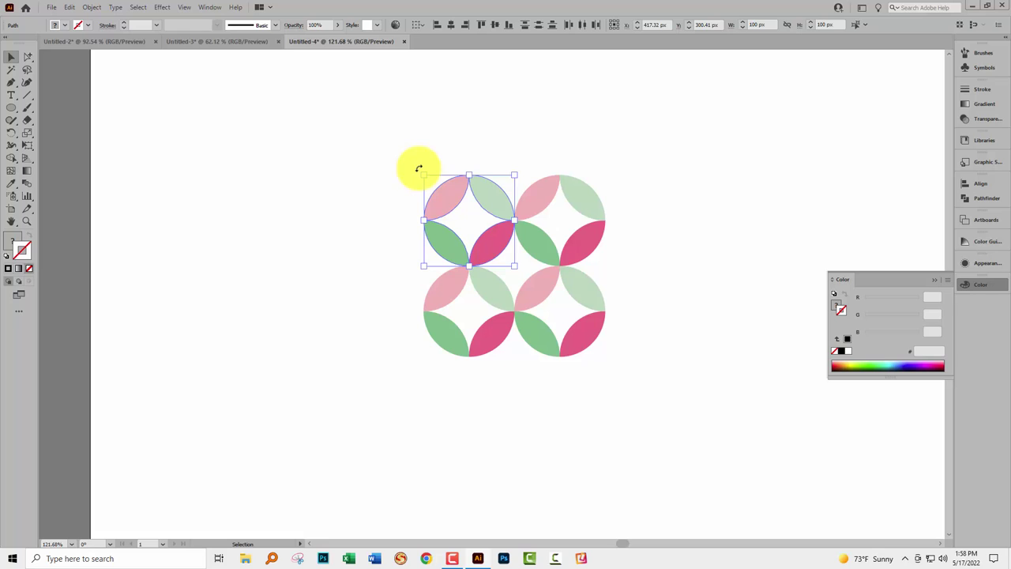
left_click_drag(416, 170, 418, 271)
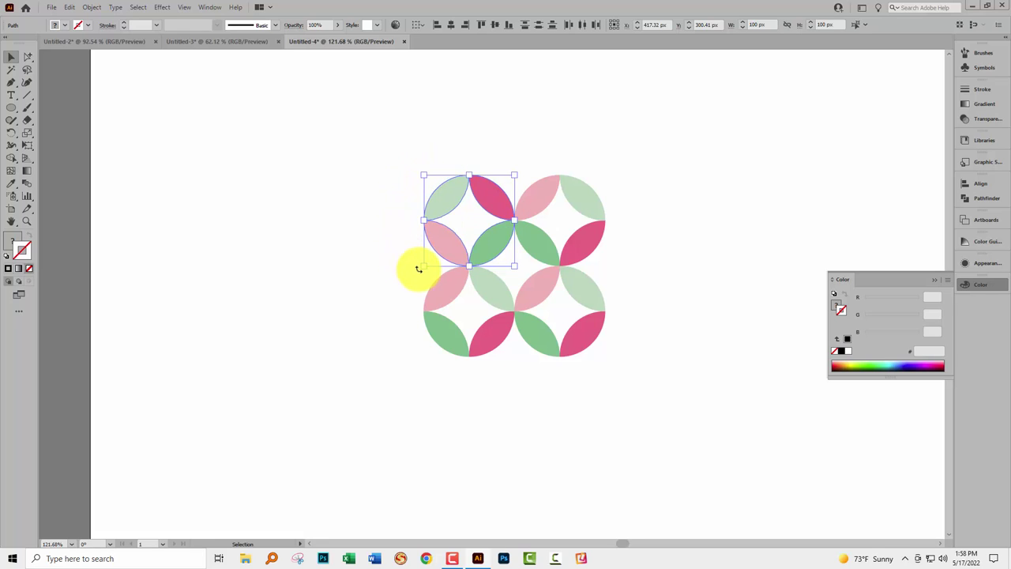
left_click(585, 249)
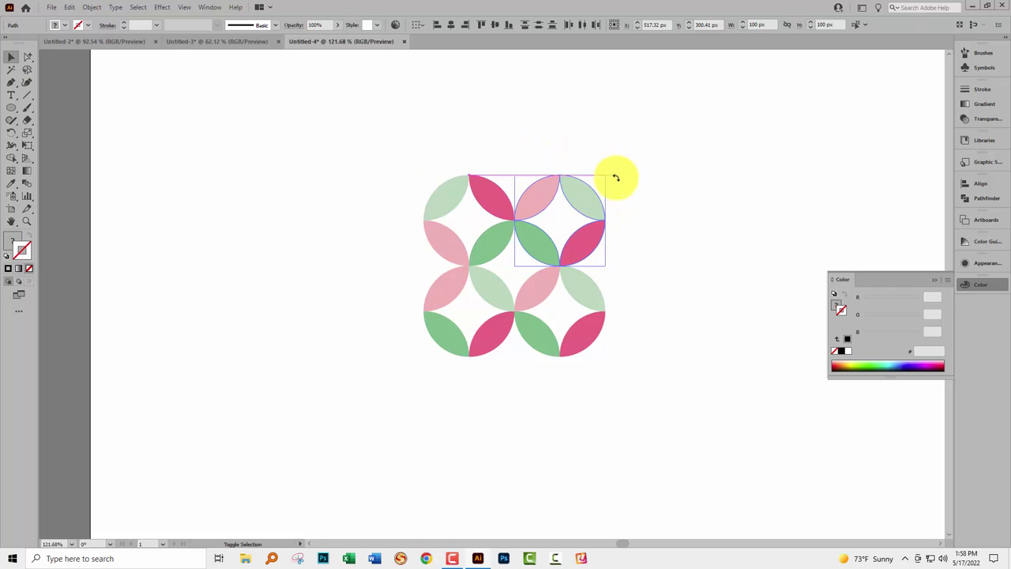
left_click_drag(613, 174, 533, 279)
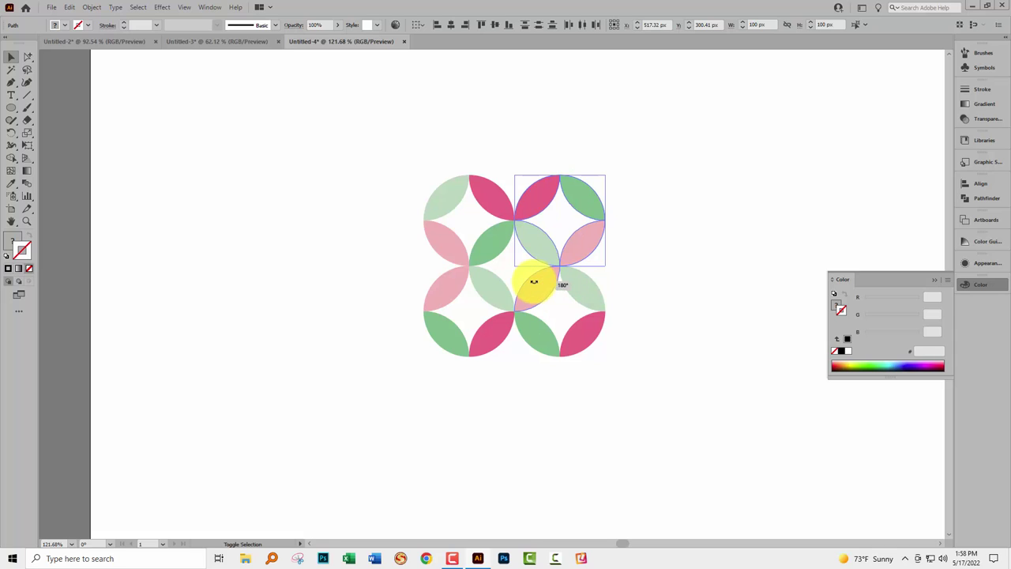
left_click(587, 382)
Rotate the bottom-right block 270°, then select the two leftmost petal columns
left_click(534, 279)
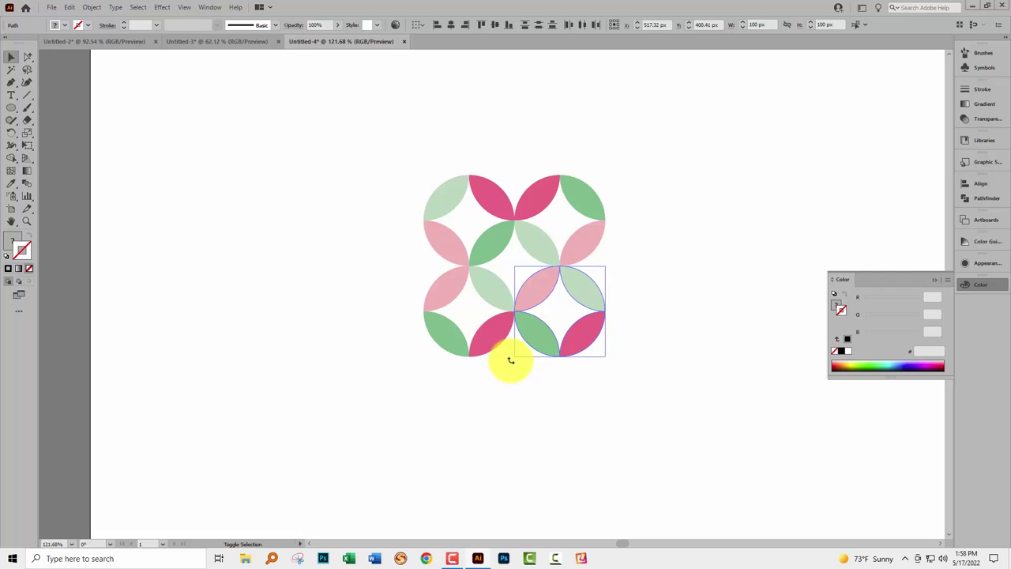
left_click_drag(508, 358, 477, 262)
left_click(652, 323)
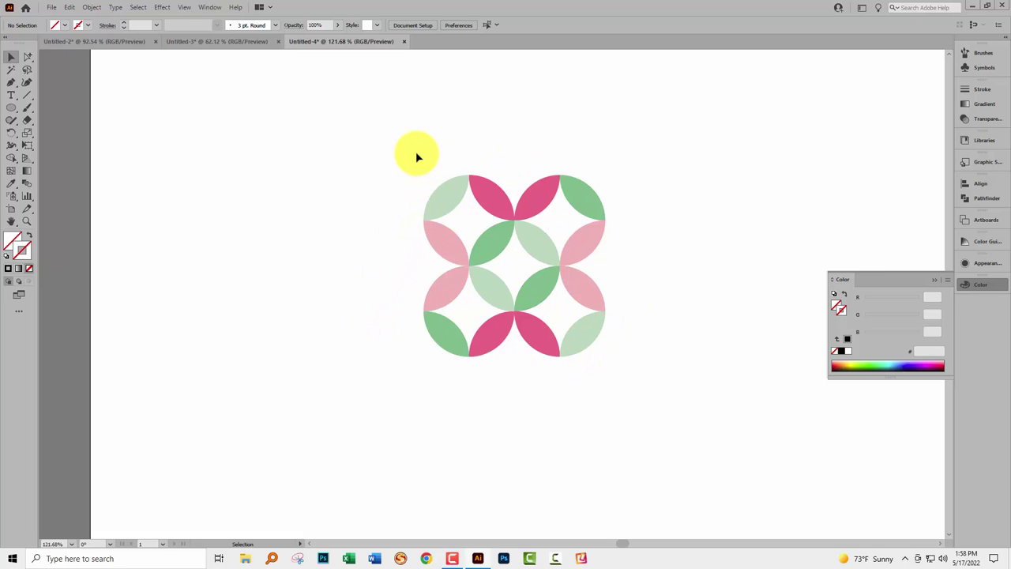
left_click_drag(419, 169, 453, 204)
left_click_drag(487, 250, 487, 250)
left_click_drag(400, 127, 499, 393)
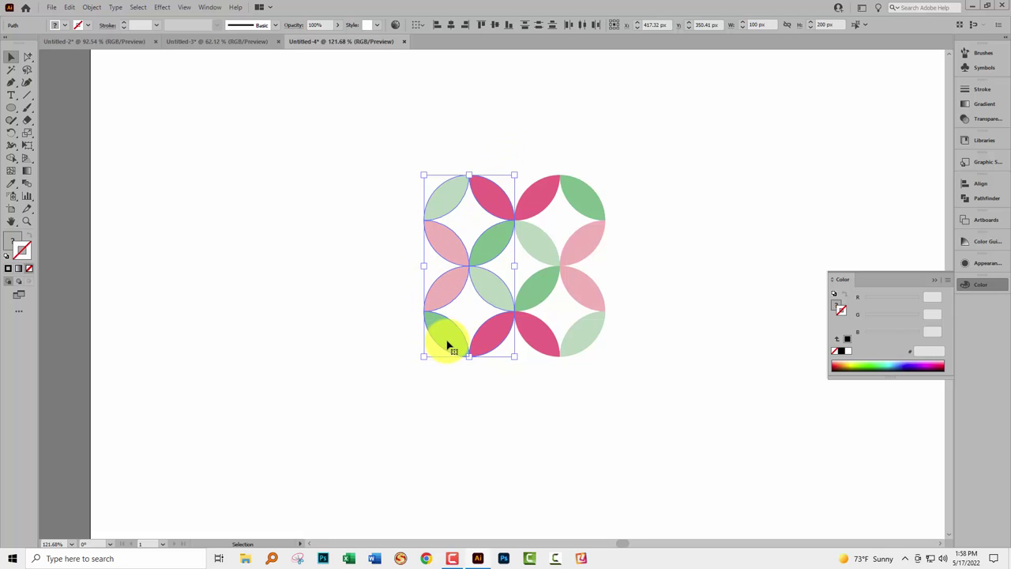
Alt-drag a copy of the left petal columns to the left and rotate it 180°
left_click_drag(447, 345, 355, 339)
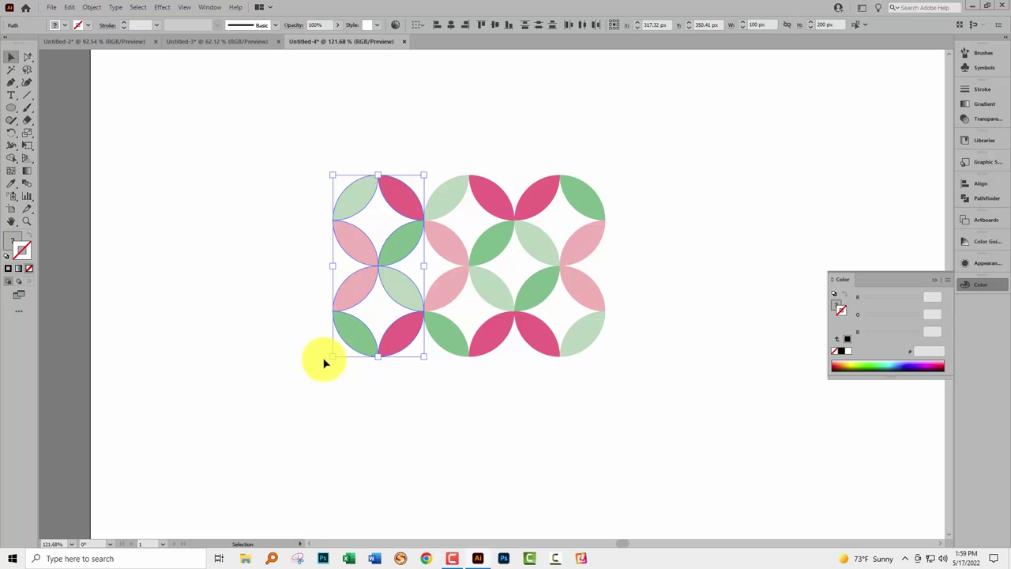
left_click_drag(325, 359, 436, 154)
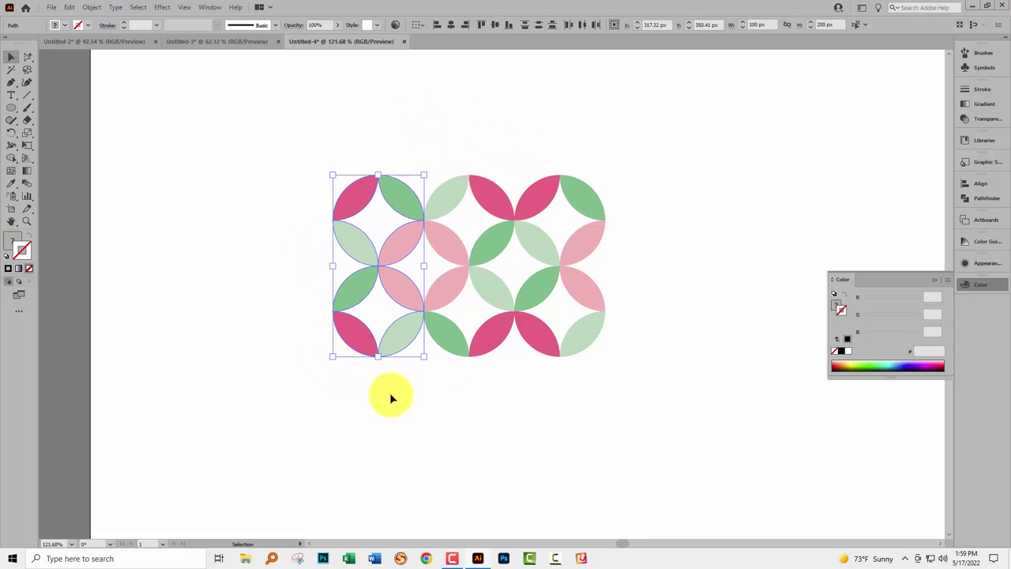
left_click(293, 372)
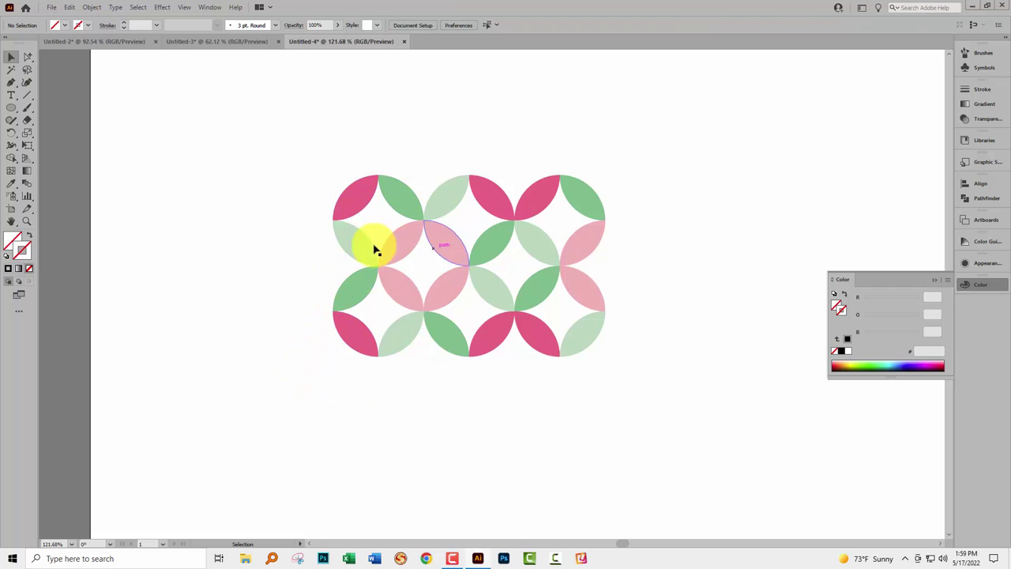
Rotate the lower-left petal group 180° and the upper-middle group 90° so colours alternate
left_click_drag(321, 296, 390, 371)
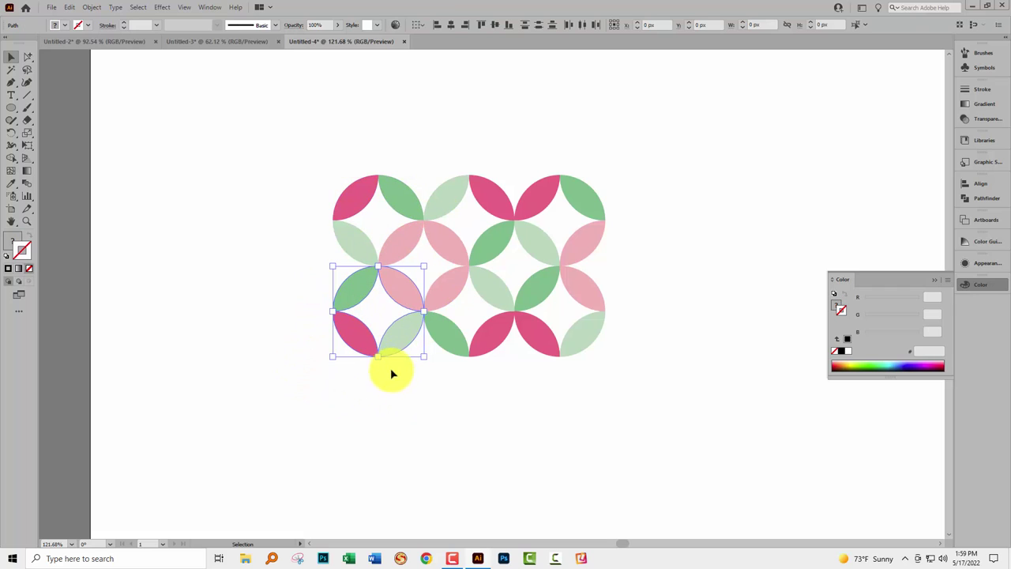
left_click_drag(327, 356, 286, 255)
left_click(440, 408)
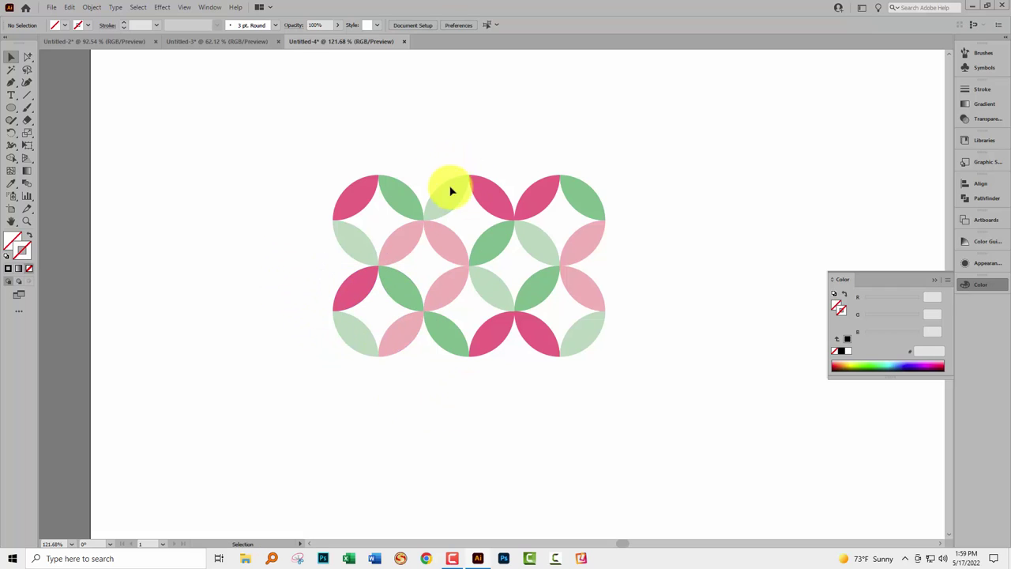
left_click_drag(451, 190, 497, 245)
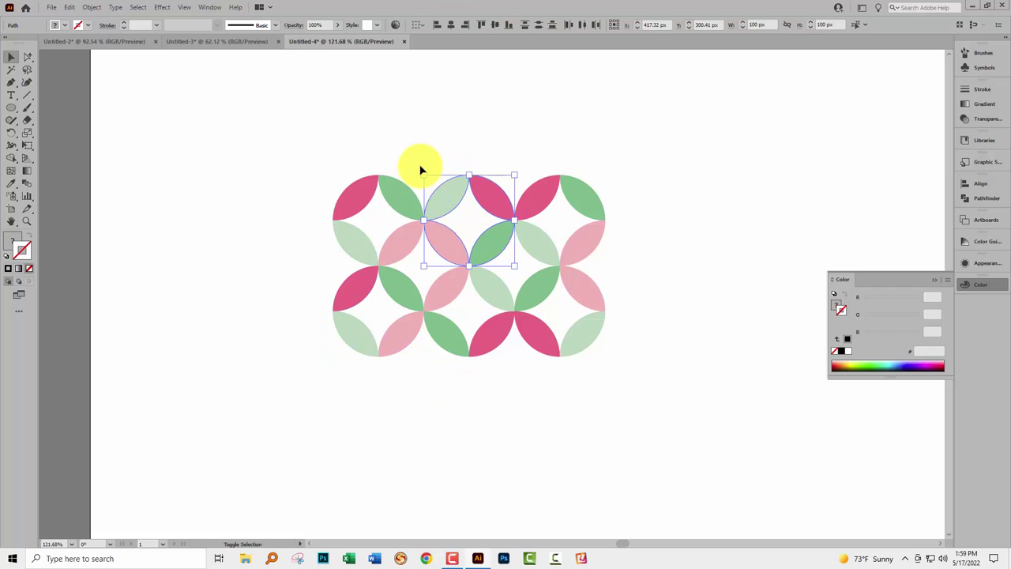
left_click_drag(420, 169, 518, 168)
left_click(655, 331)
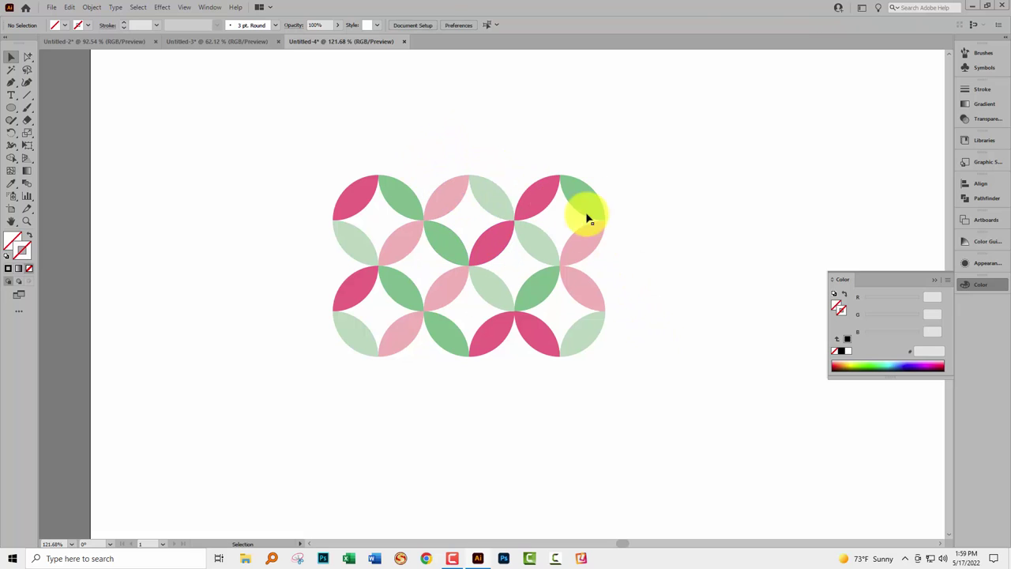
left_click_drag(302, 288, 654, 390)
left_click_drag(552, 344, 537, 436)
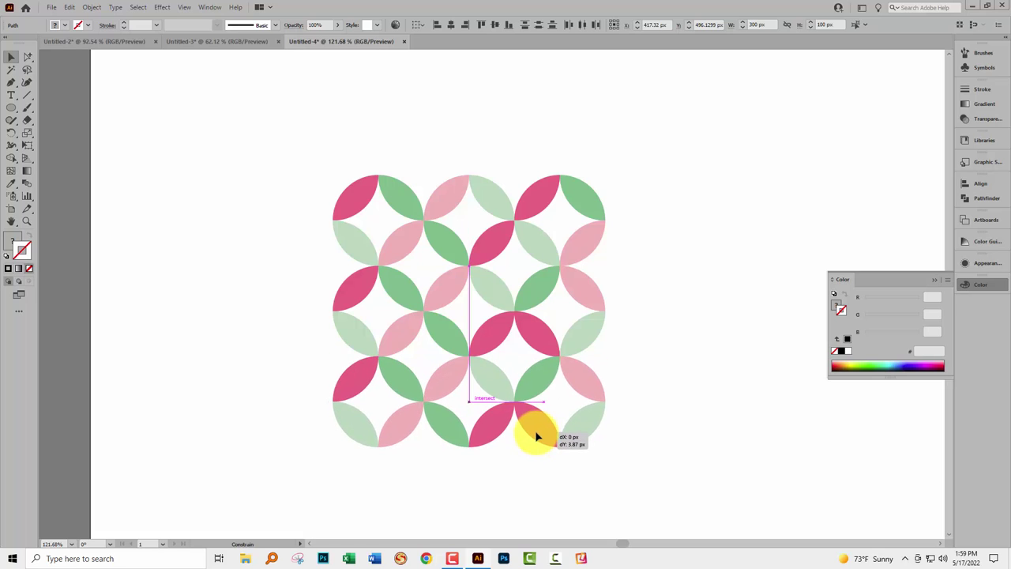
left_click_drag(536, 438, 528, 429)
key("Delete")
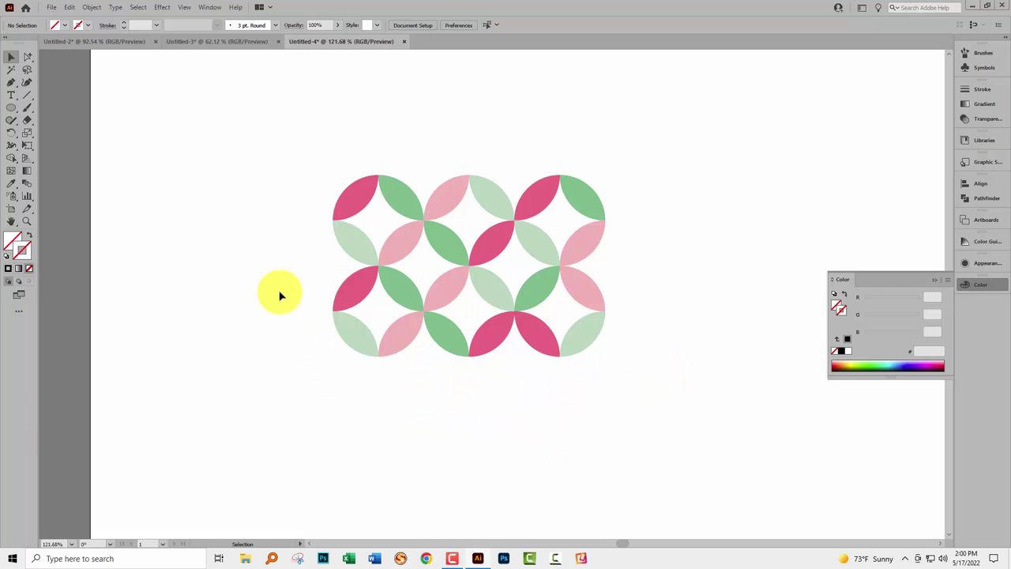
left_click_drag(298, 273, 725, 381)
left_click(334, 379)
left_click_drag(324, 276, 678, 380)
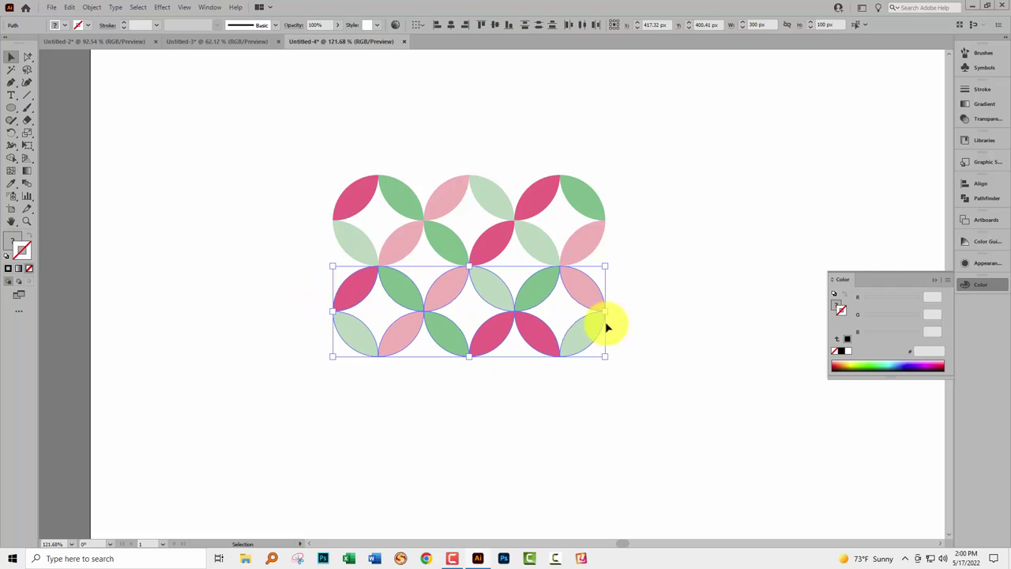
Copy the bottom two petal rows 100 px down with Move (Horizontal 0 px, Vertical 100 px)
left_click(91, 7)
mouse_move(158, 19)
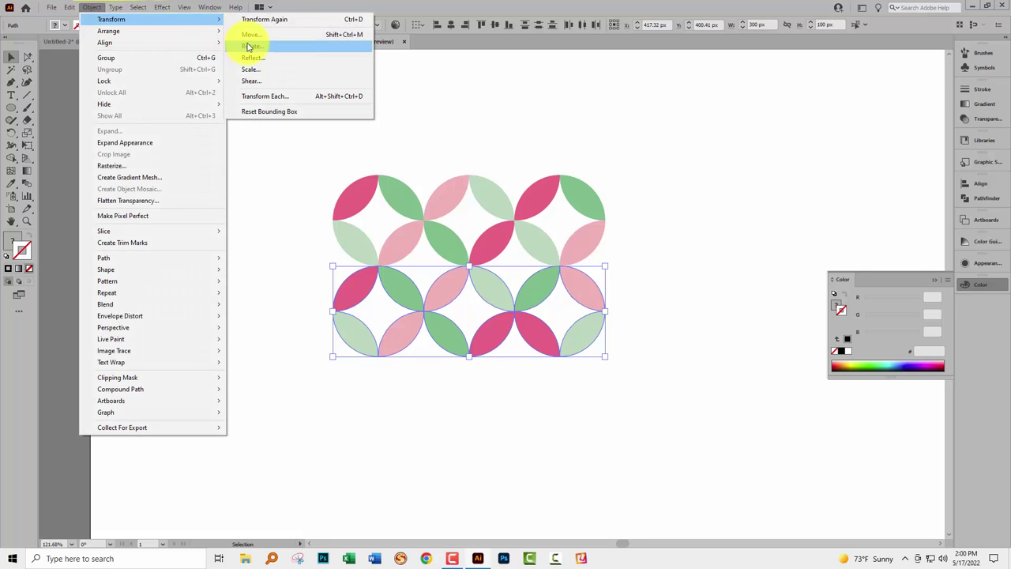
left_click(252, 35)
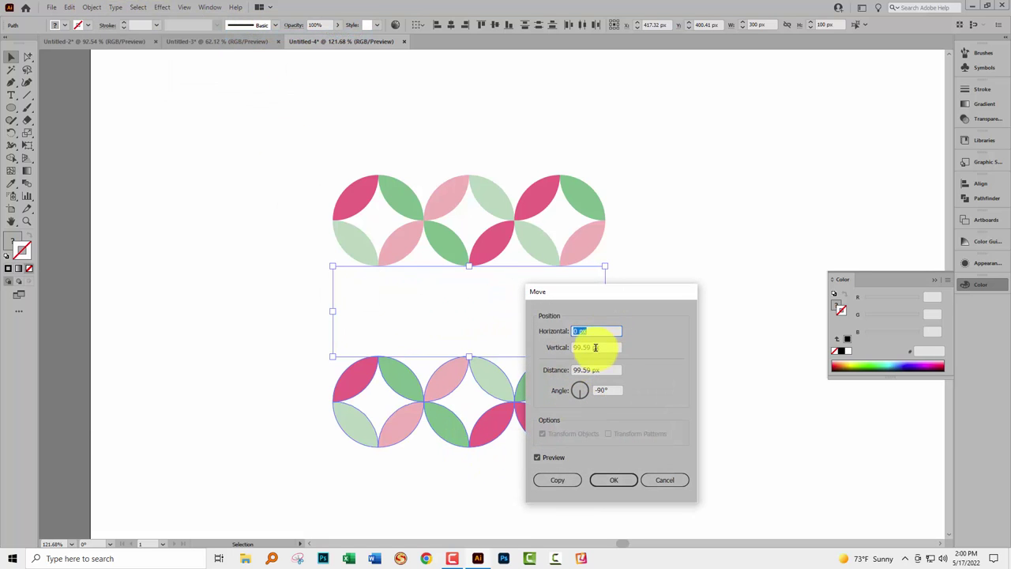
key("Tab")
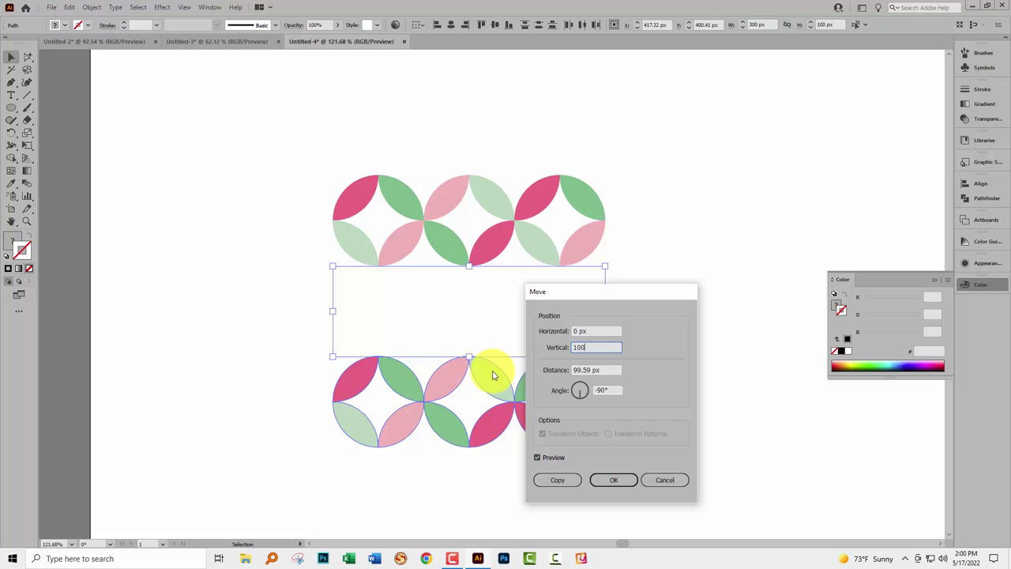
left_click(555, 480)
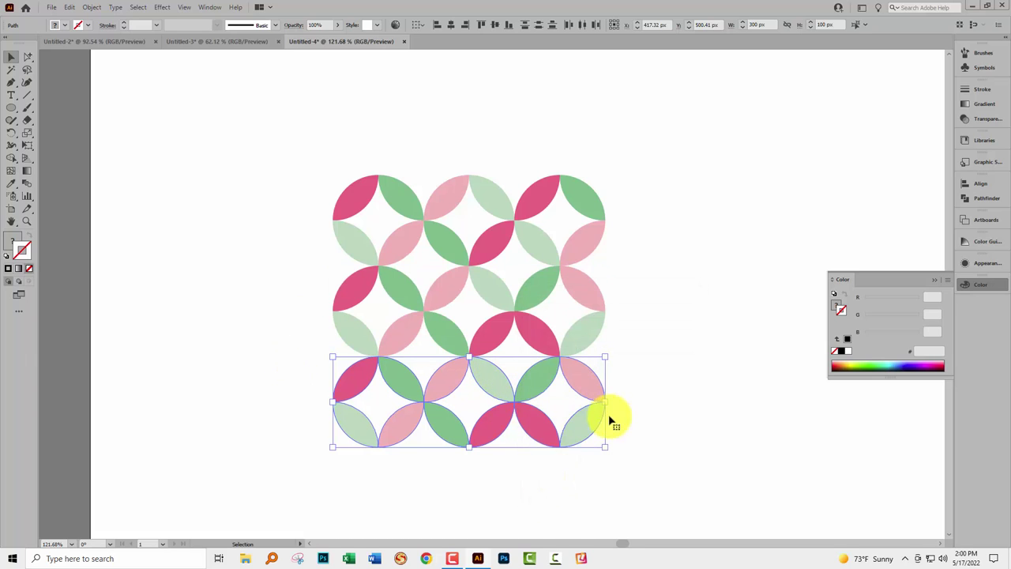
left_click(634, 409)
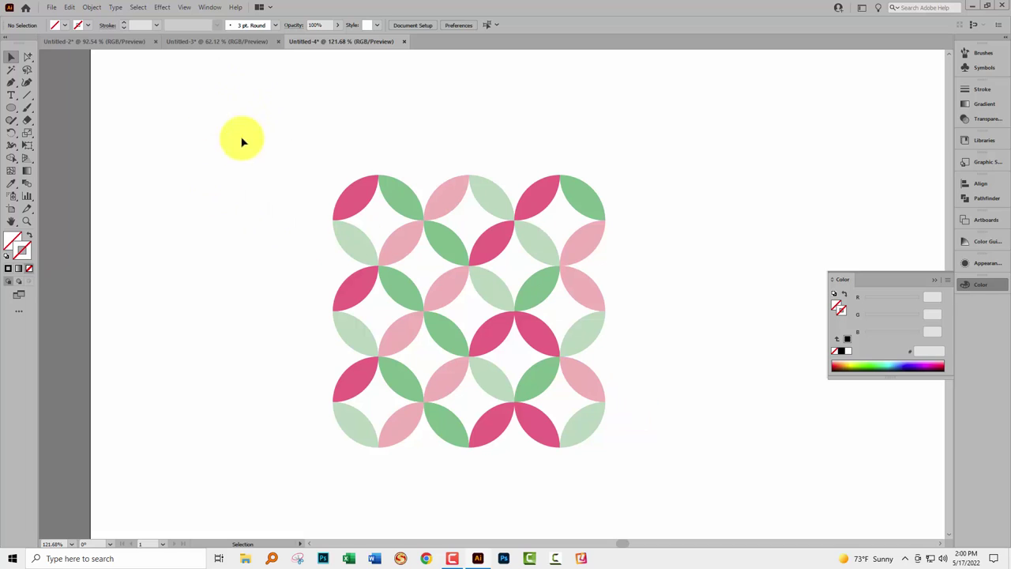
Marquee-select the full petal pattern and check W and H read 300 px
left_click_drag(258, 115, 612, 433)
left_click(638, 372)
left_click_drag(629, 467, 201, 130)
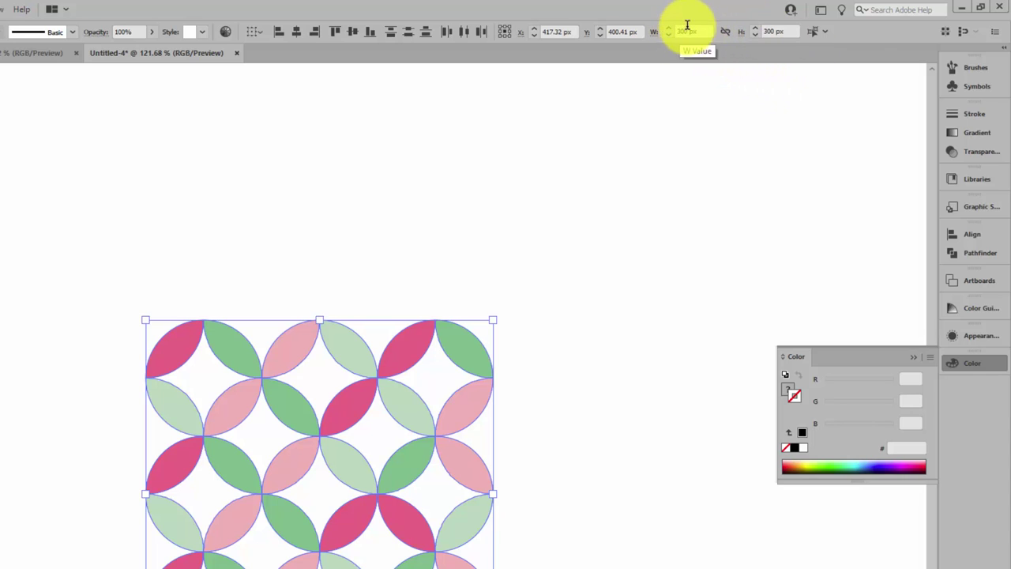
scroll(545, 411, "down", 2)
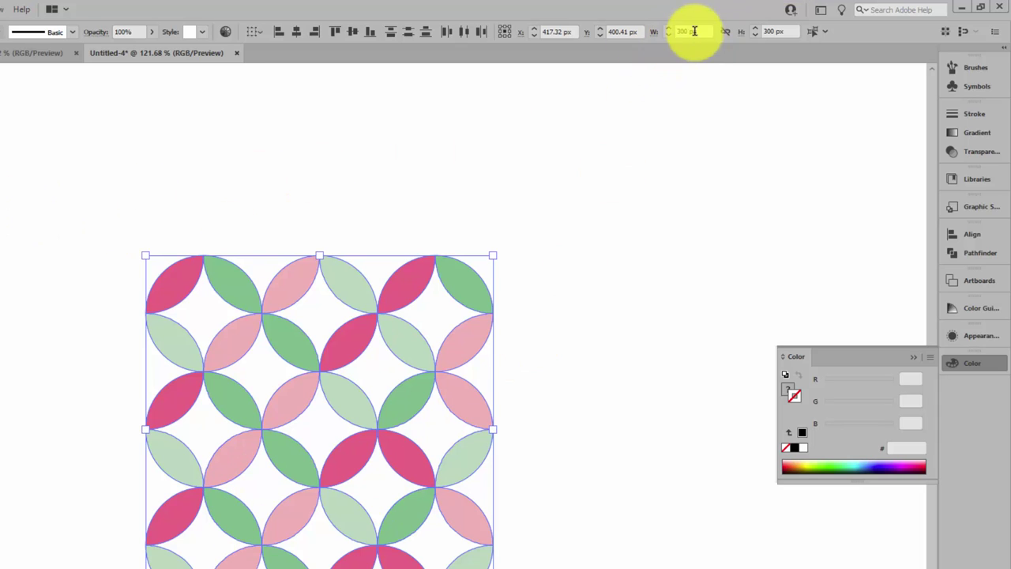
scroll(591, 255, "down", 1)
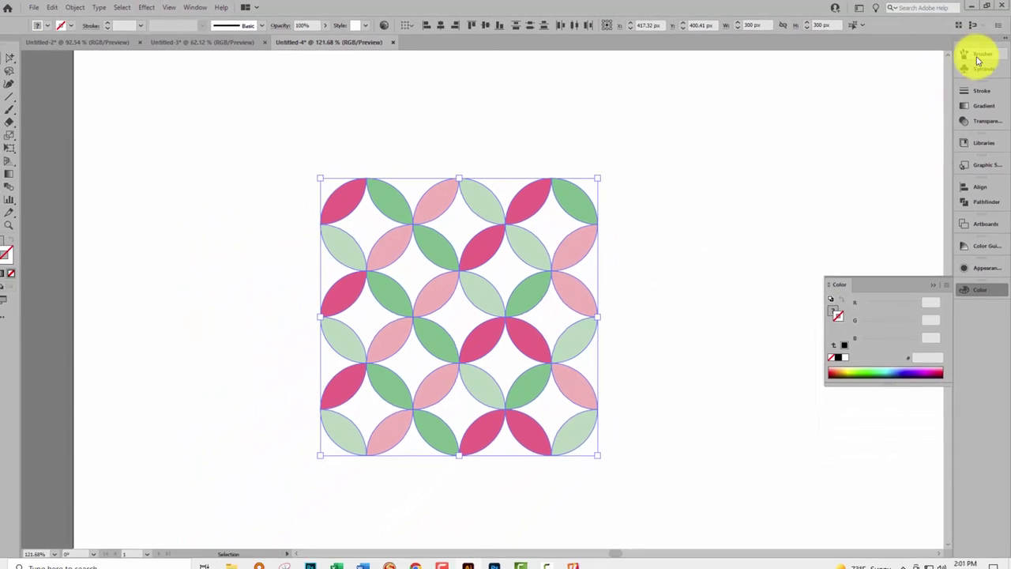
Show the Brushes panel and the Swatches panel
left_click(979, 57)
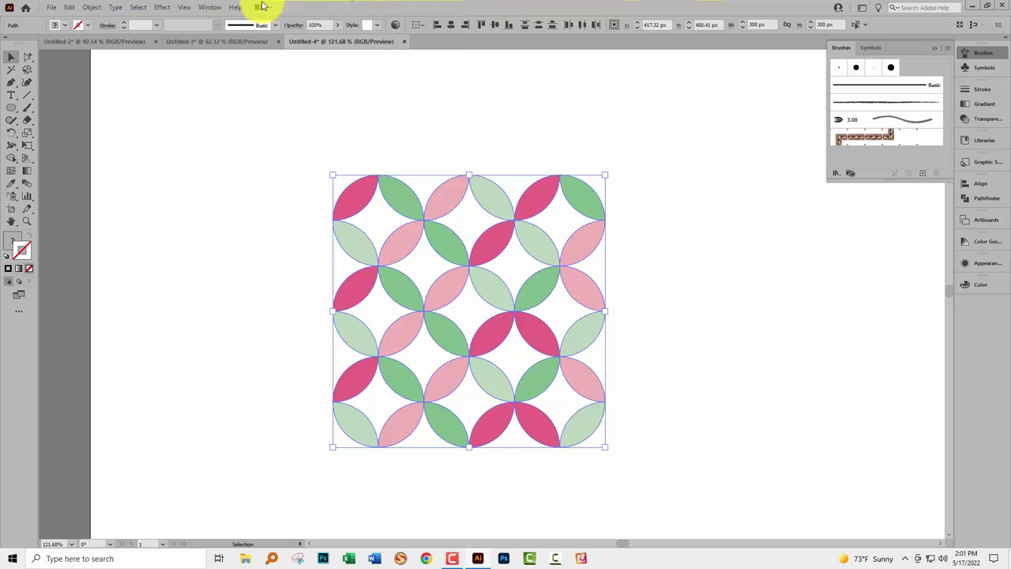
left_click(207, 8)
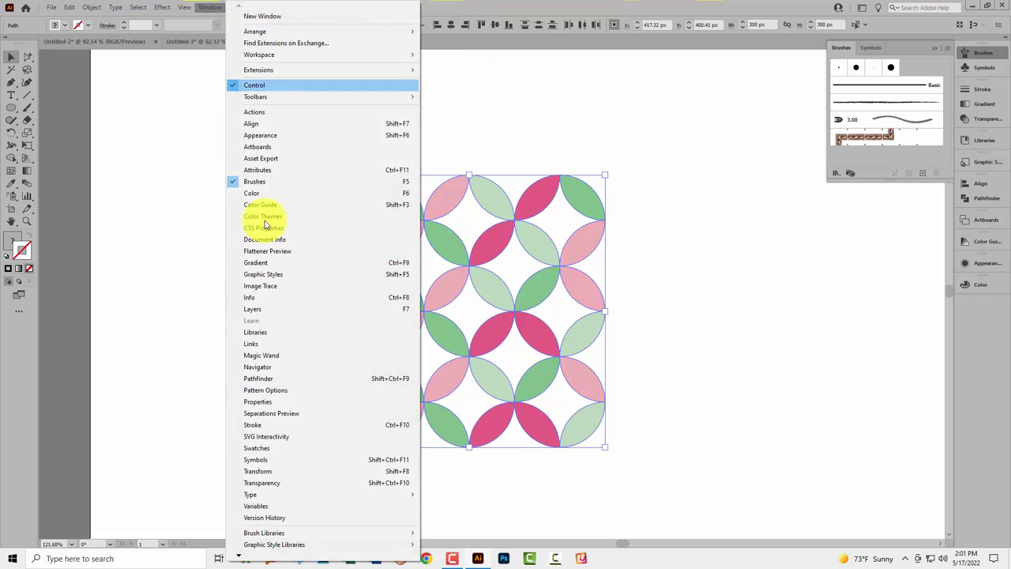
left_click(282, 447)
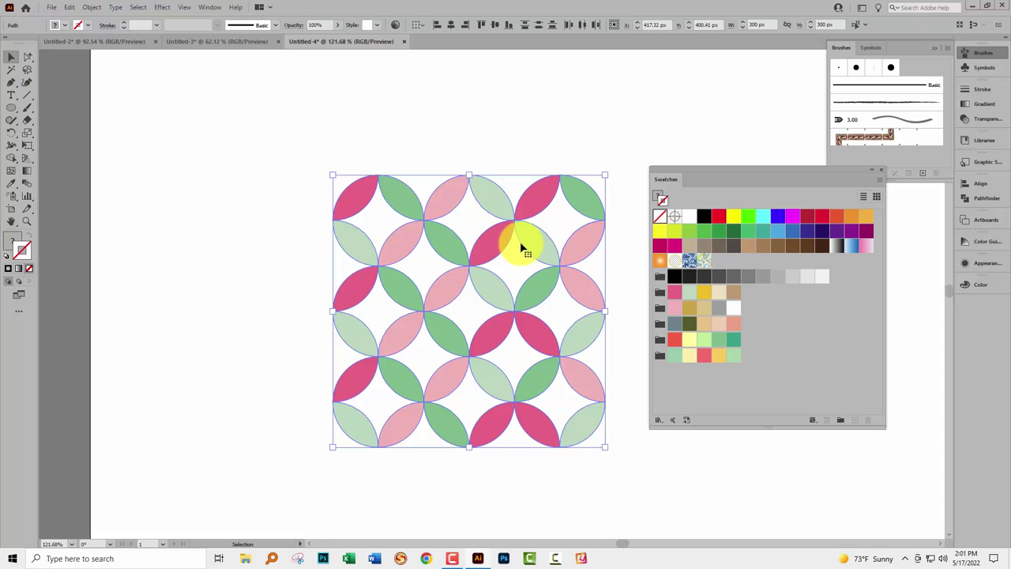
Save the petal tile as a new pattern swatch, then move the original off the artboard's left edge
left_click_drag(534, 237, 718, 262)
left_click_drag(572, 294, 61, 316)
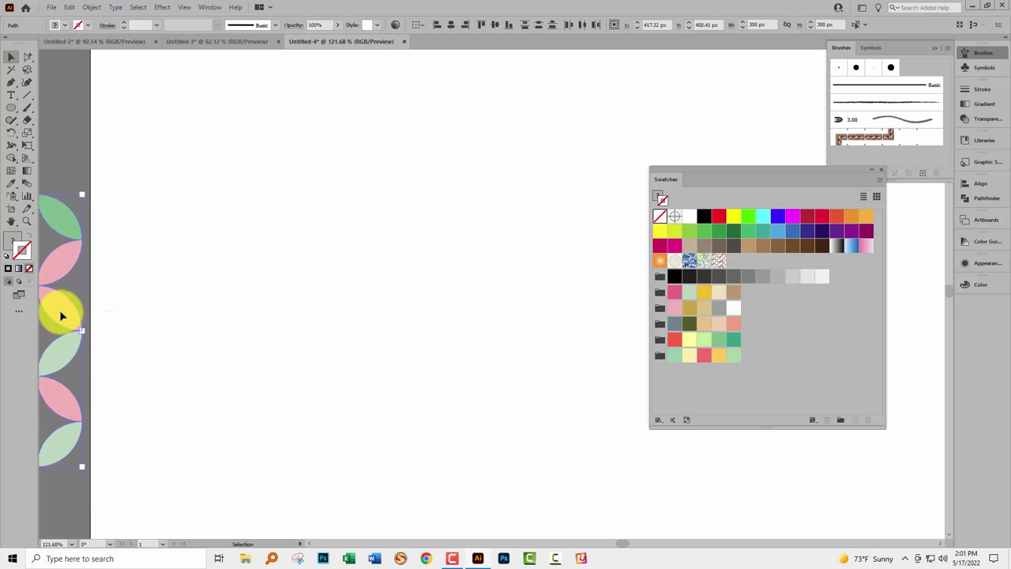
left_click(232, 295)
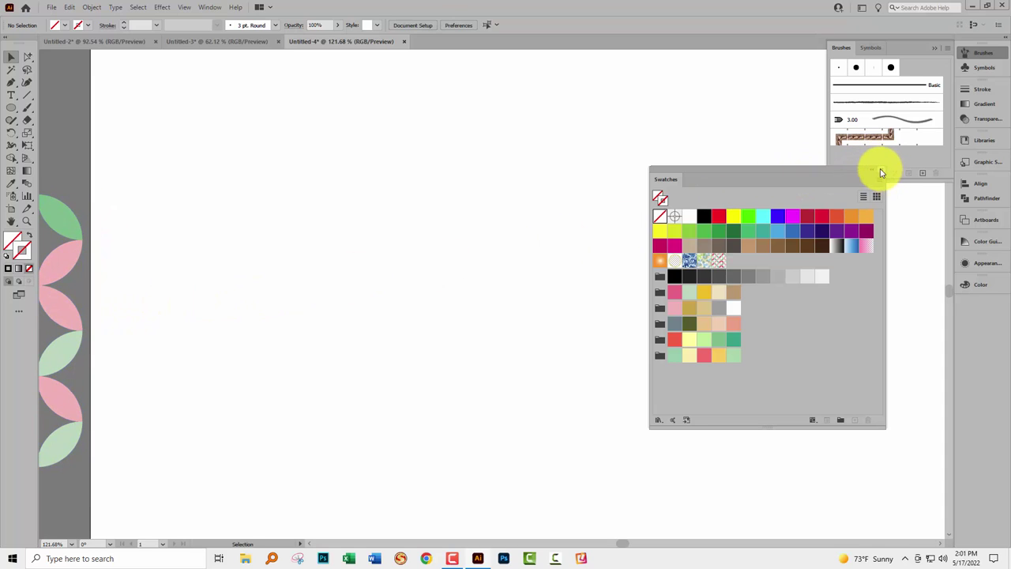
left_click(881, 171)
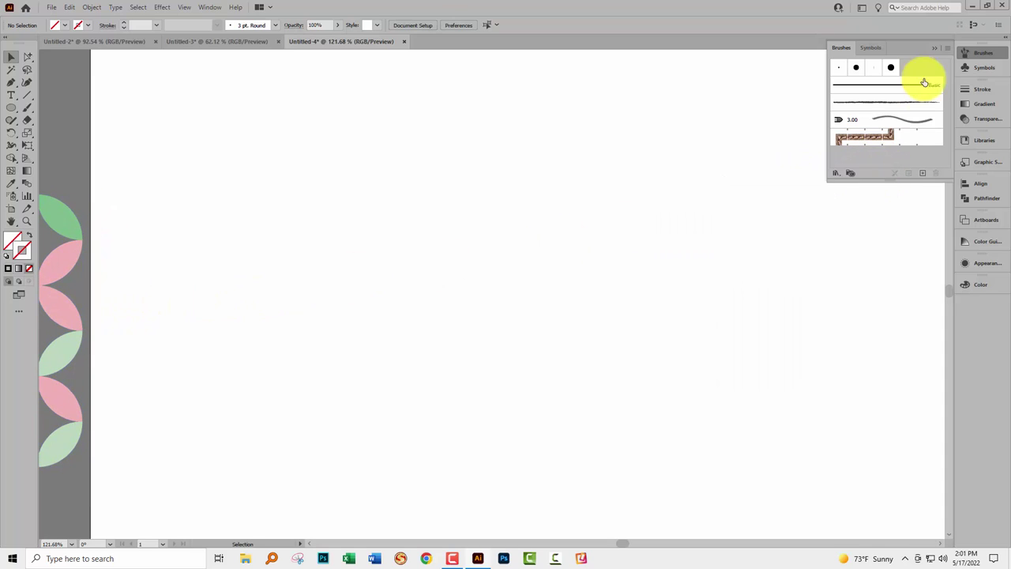
Restore the default workspace and draw a 1000 × 1000 px rectangle
left_click(862, 8)
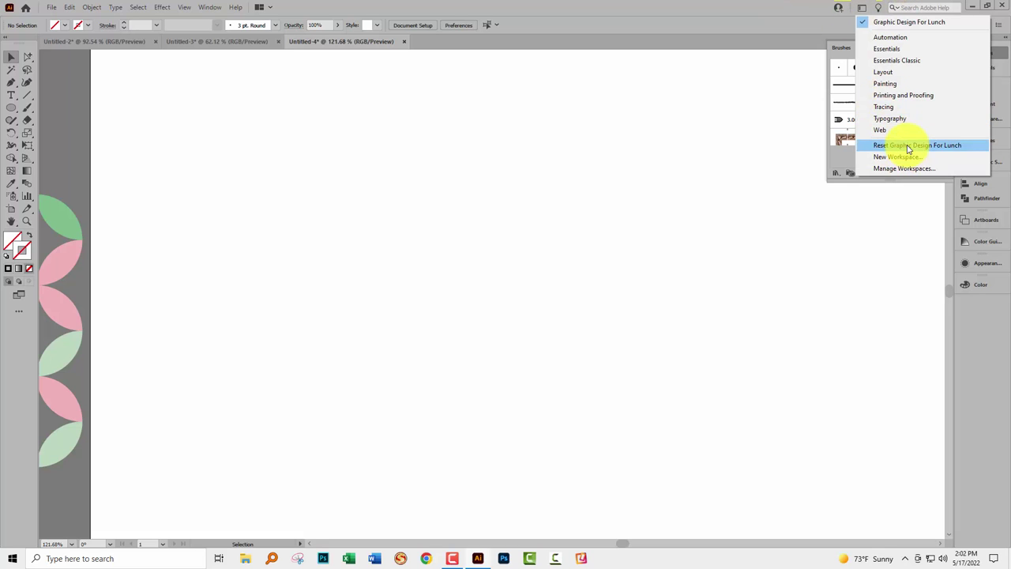
left_click(912, 144)
left_click_drag(18, 128, 55, 106)
left_click(374, 232)
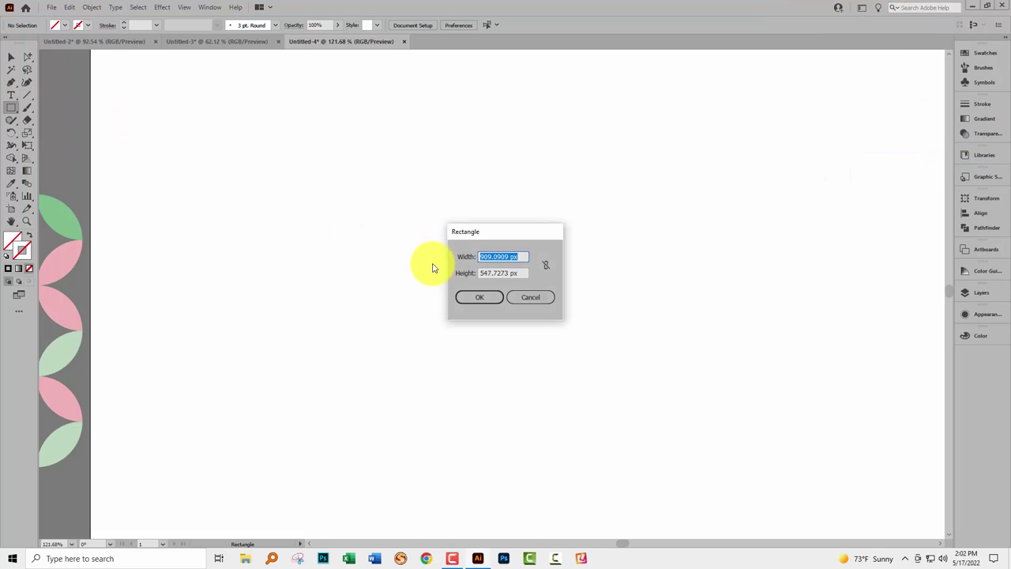
type("1000")
key("Tab")
type("1000")
key("Return")
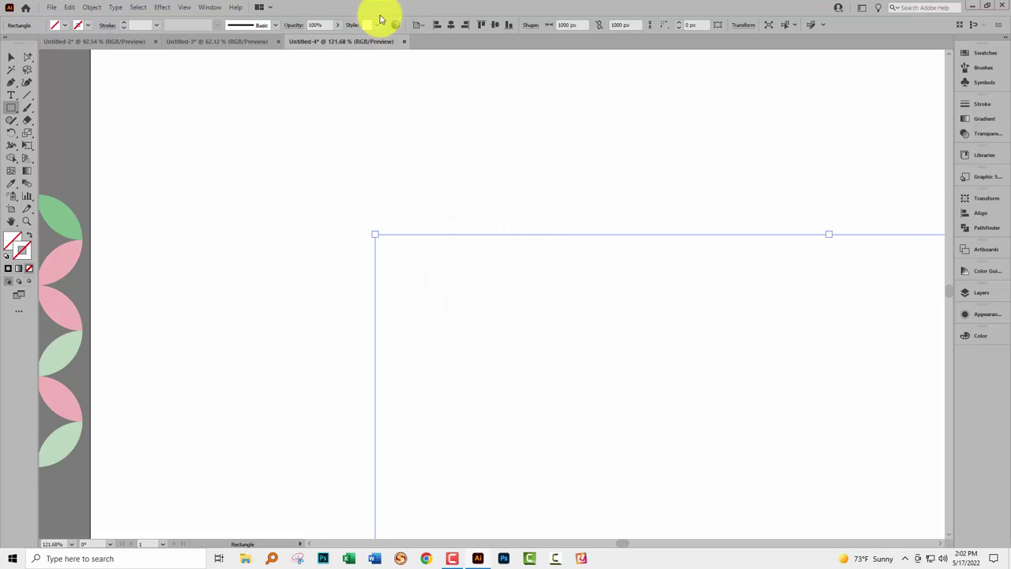
Align the square to the artboard's left edge and vertical centre, with swatches showing
left_click(451, 24)
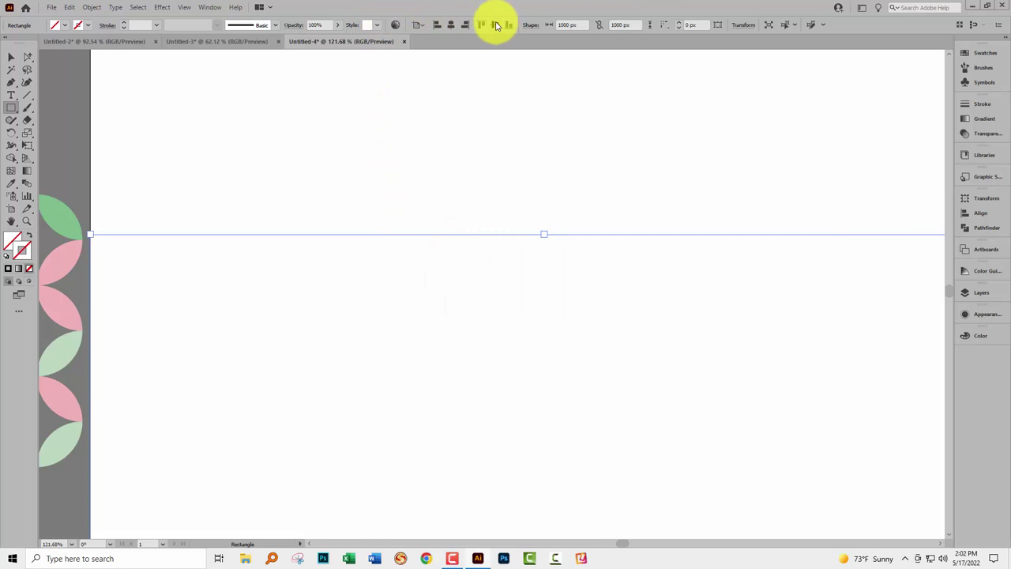
left_click(495, 24)
left_click(21, 245)
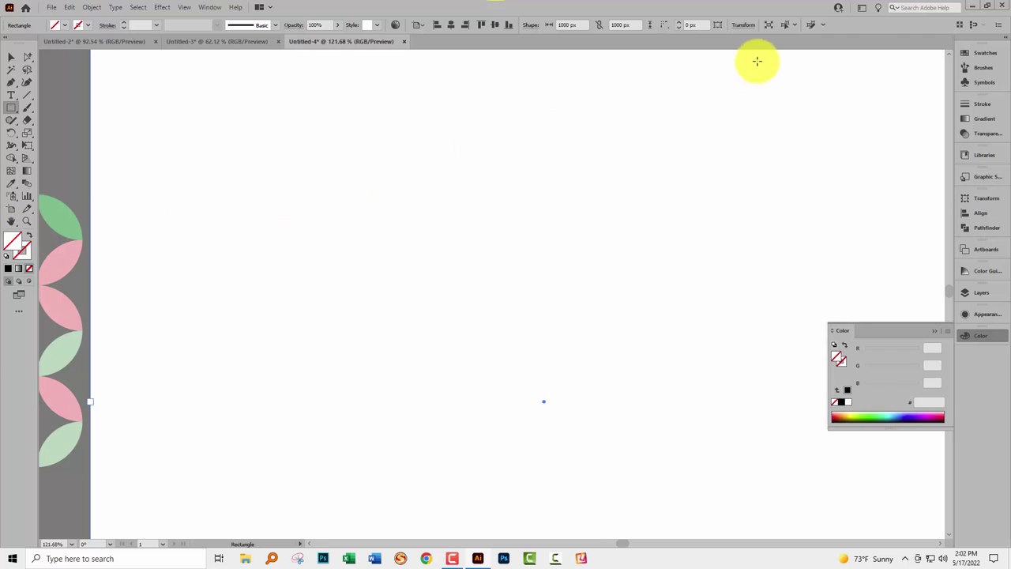
left_click(977, 52)
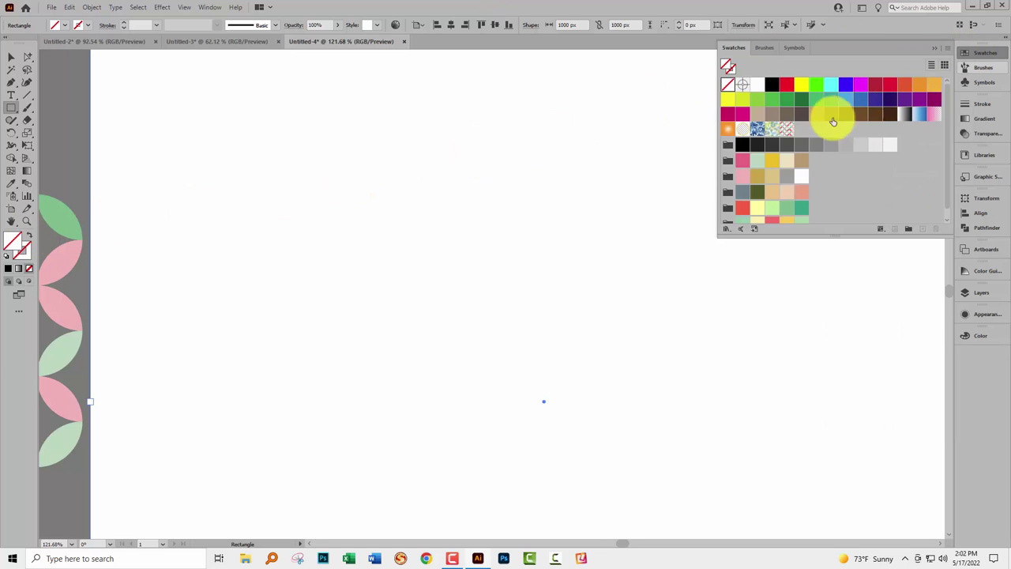
Fill the square with the pink-and-green petal swatch, fit the artboard, and bring up Recolor Artwork
left_click(782, 129)
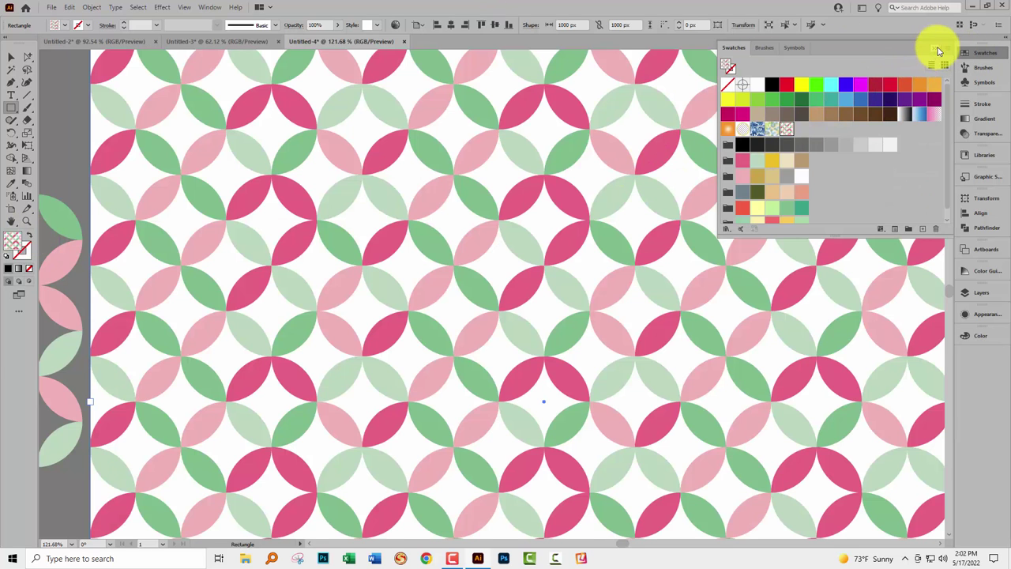
left_click(935, 48)
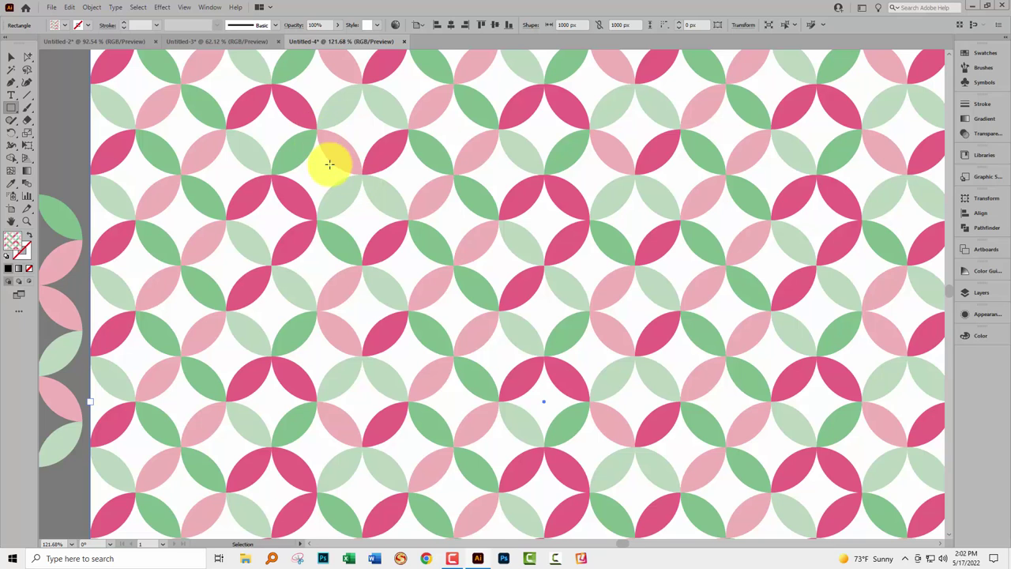
key("ctrl+0")
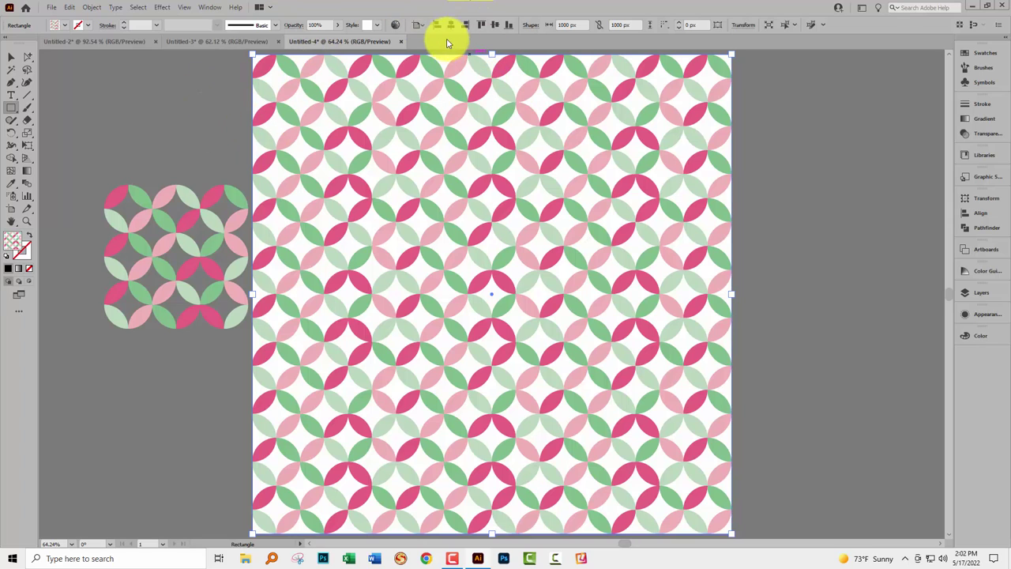
left_click(396, 26)
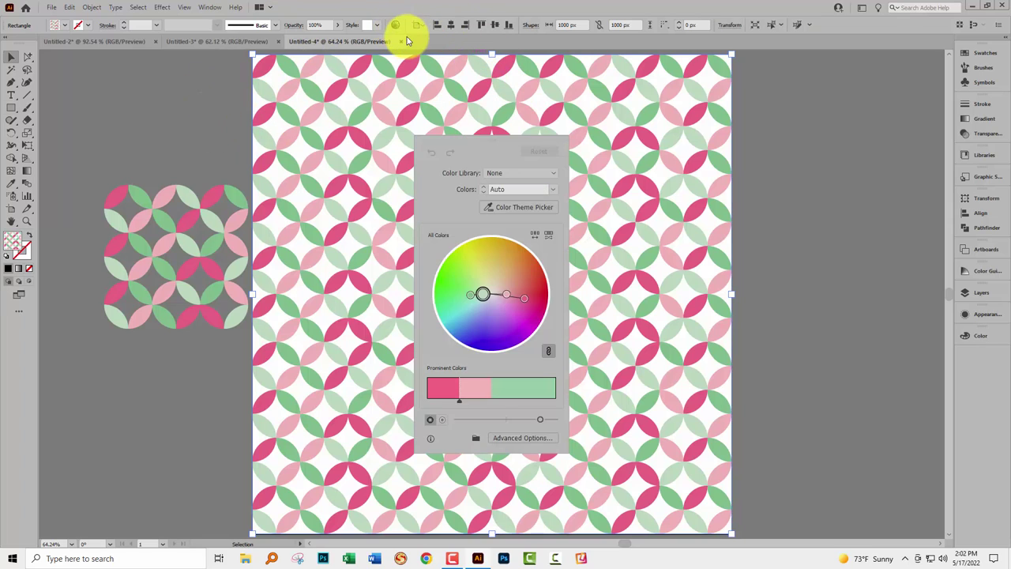
On the Recolor Artwork Edit wheel, shift the pattern to purple, lilac and olive and confirm
left_click(521, 437)
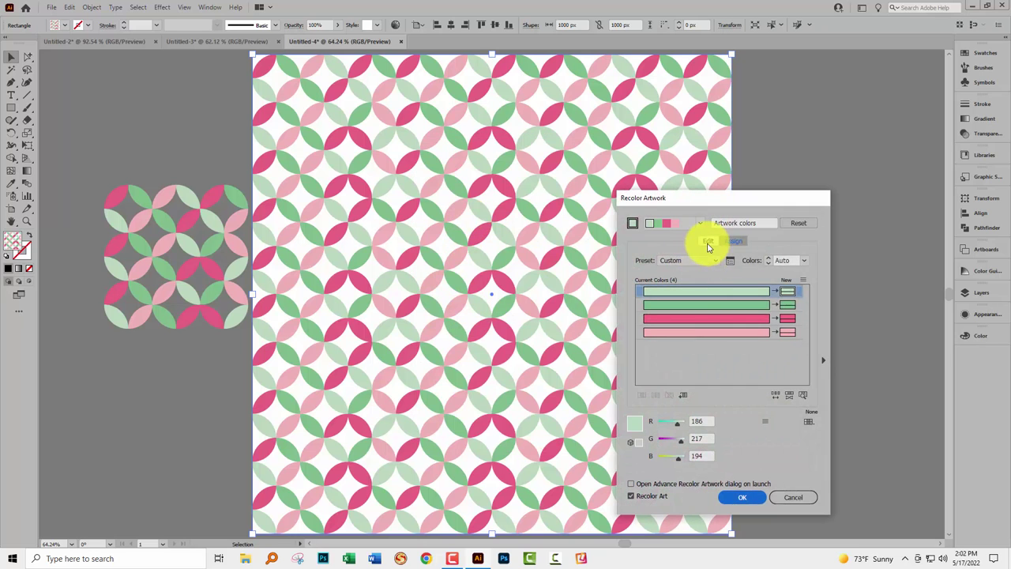
left_click(707, 243)
left_click_drag(700, 203, 815, 185)
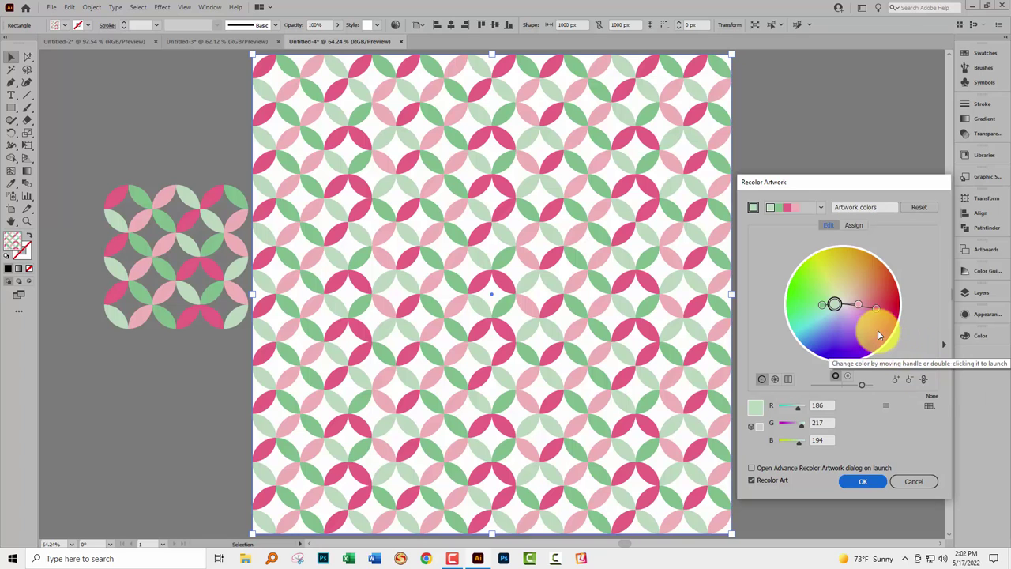
left_click_drag(876, 314, 848, 345)
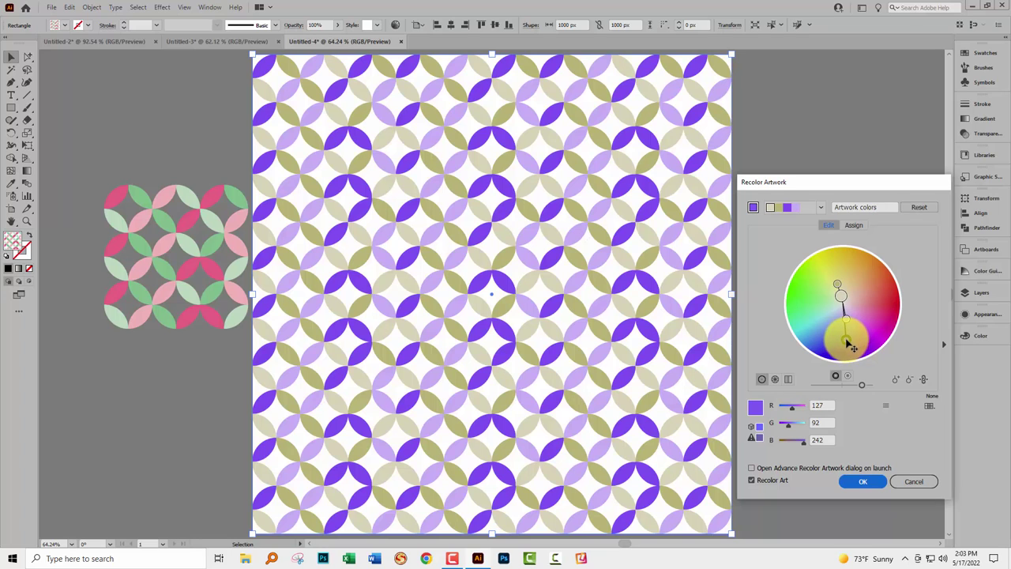
left_click(860, 481)
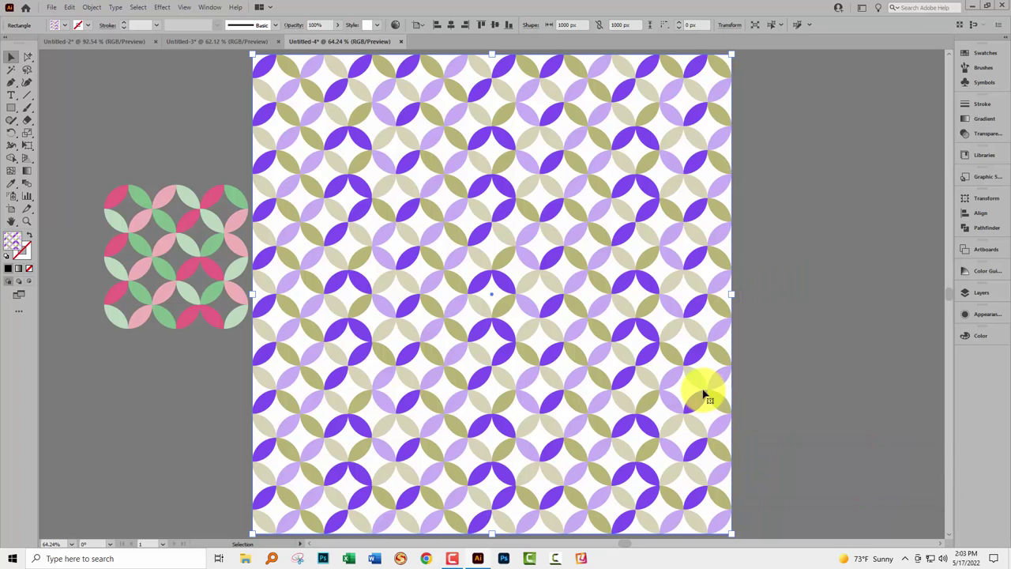
left_click(980, 53)
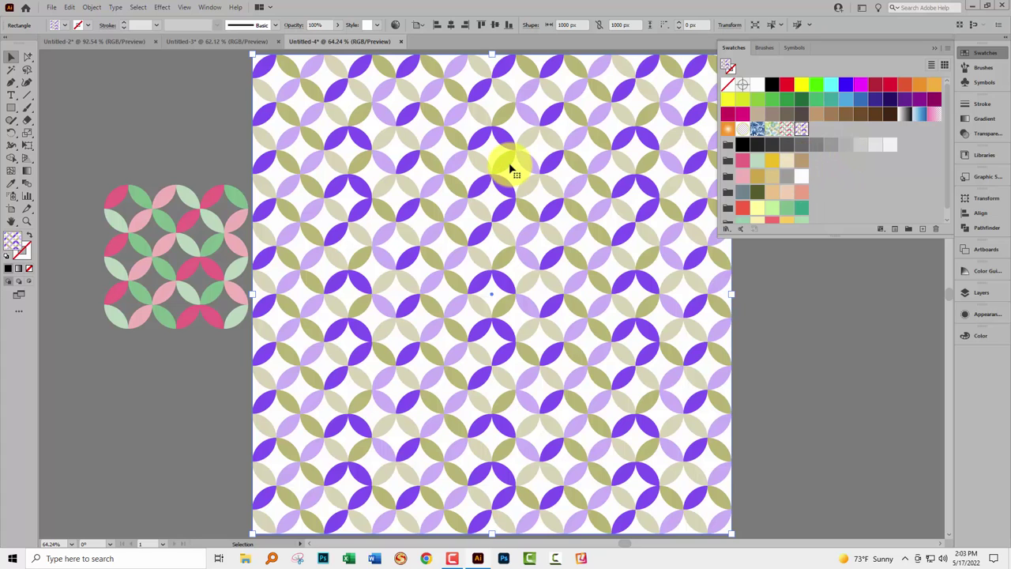
Compare the pattern swatches and leave the square filled with pink-and-green
left_click(798, 129)
left_click(801, 129)
left_click(788, 129)
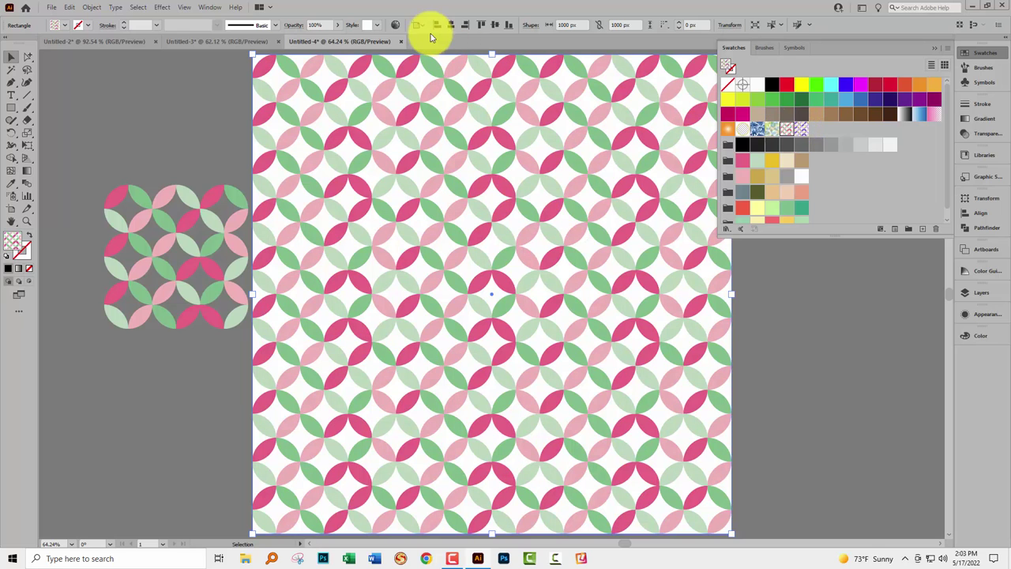
In Recolor Artwork's Edit wheel, unlink harmony colours and turn the pink petals magenta
left_click(394, 26)
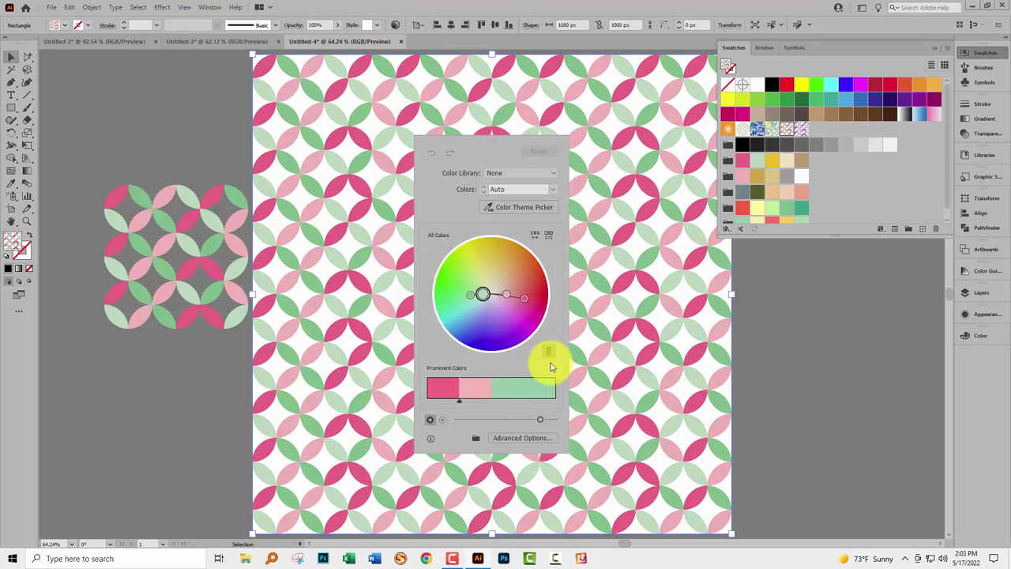
left_click(521, 437)
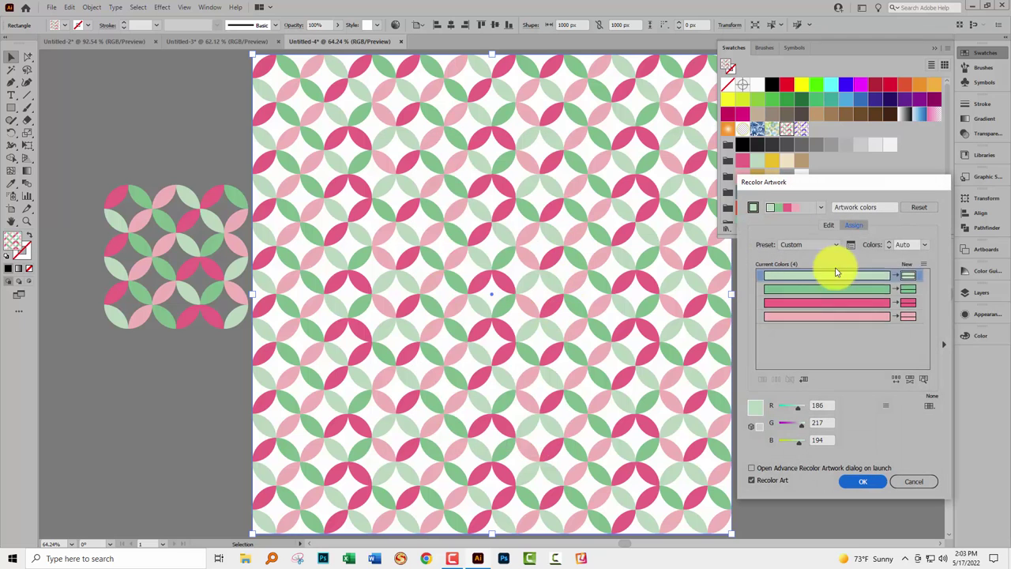
left_click(828, 225)
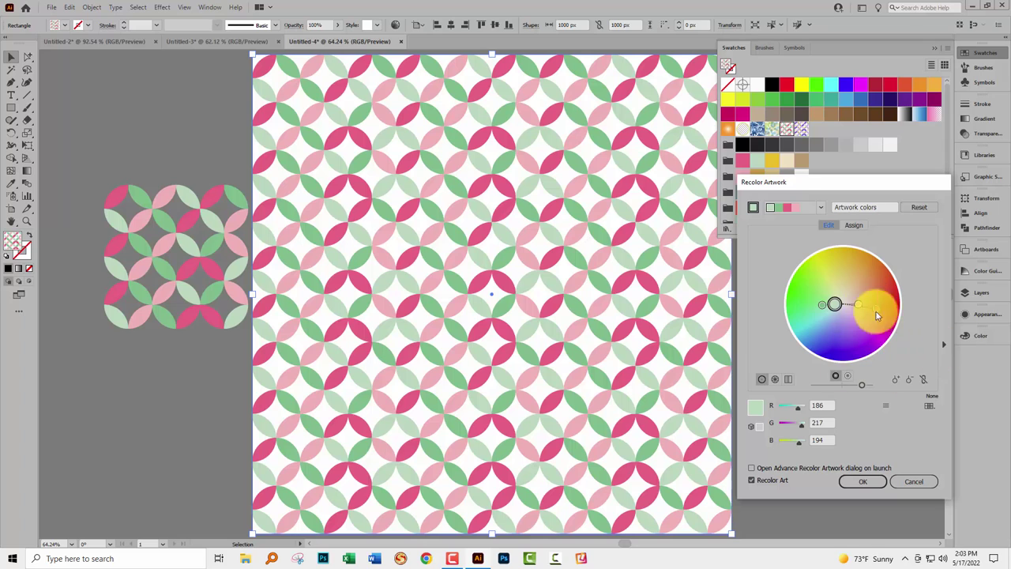
left_click(922, 385)
left_click_drag(876, 308, 803, 297)
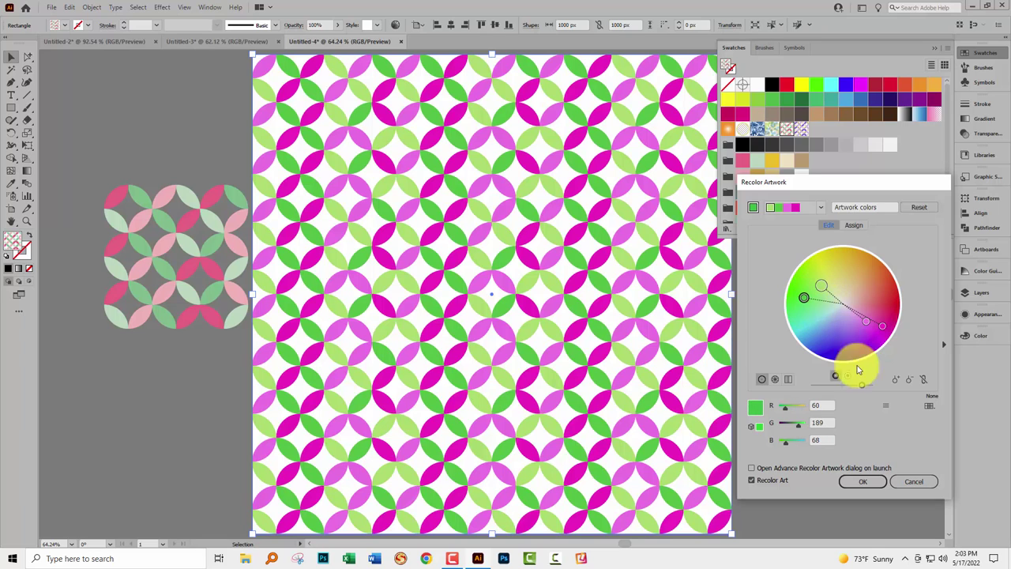
left_click(862, 480)
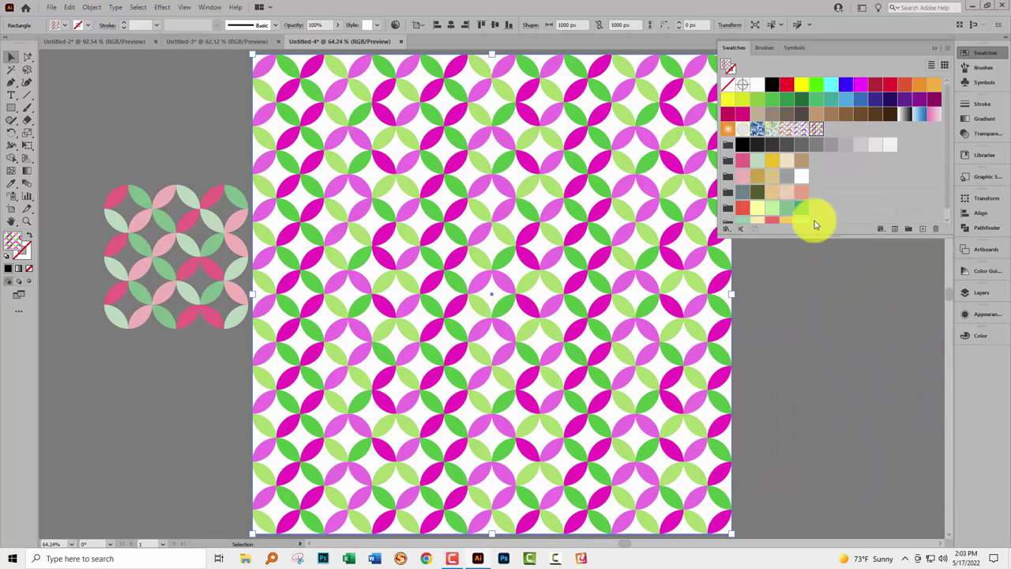
Try the purple-and-olive and pink-and-green swatches on the square, then undo the last change
left_click(802, 131)
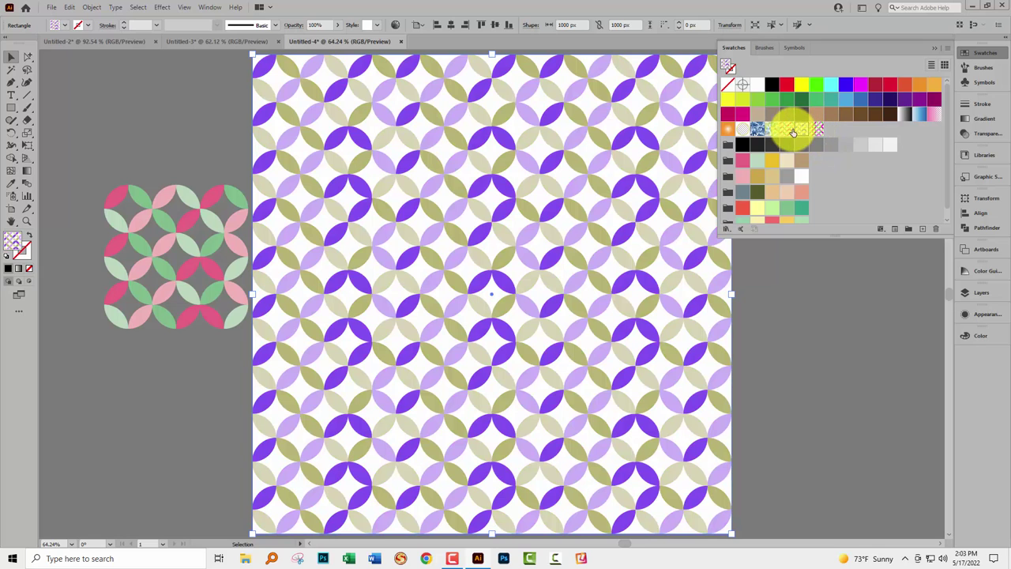
left_click(786, 131)
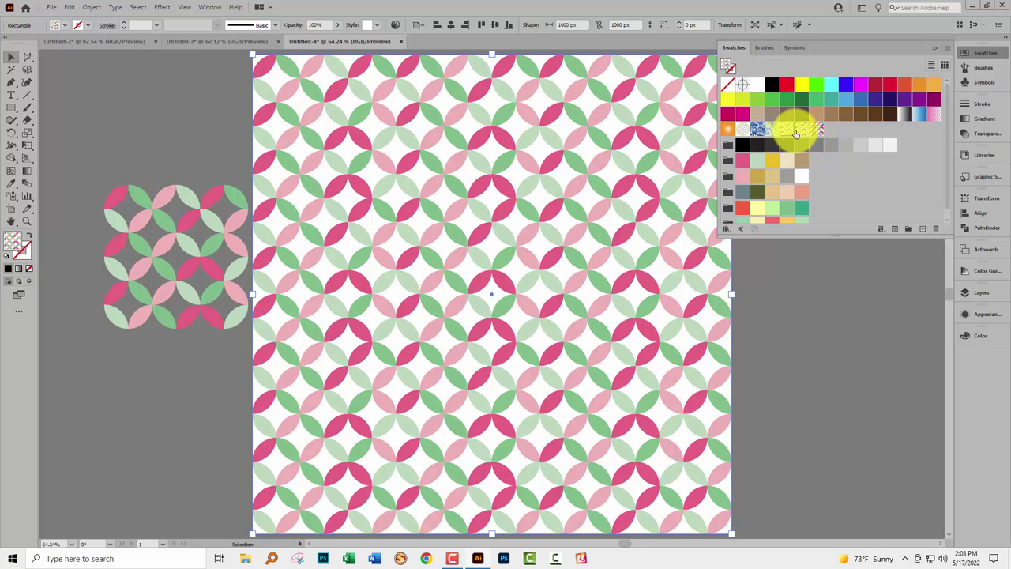
left_click(802, 130)
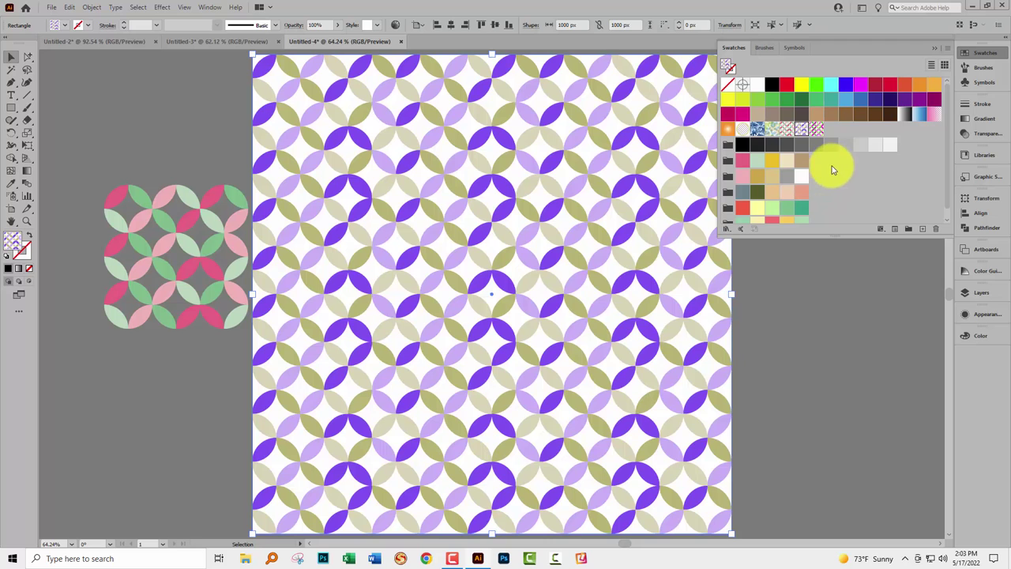
key("ctrl+z")
left_click(934, 52)
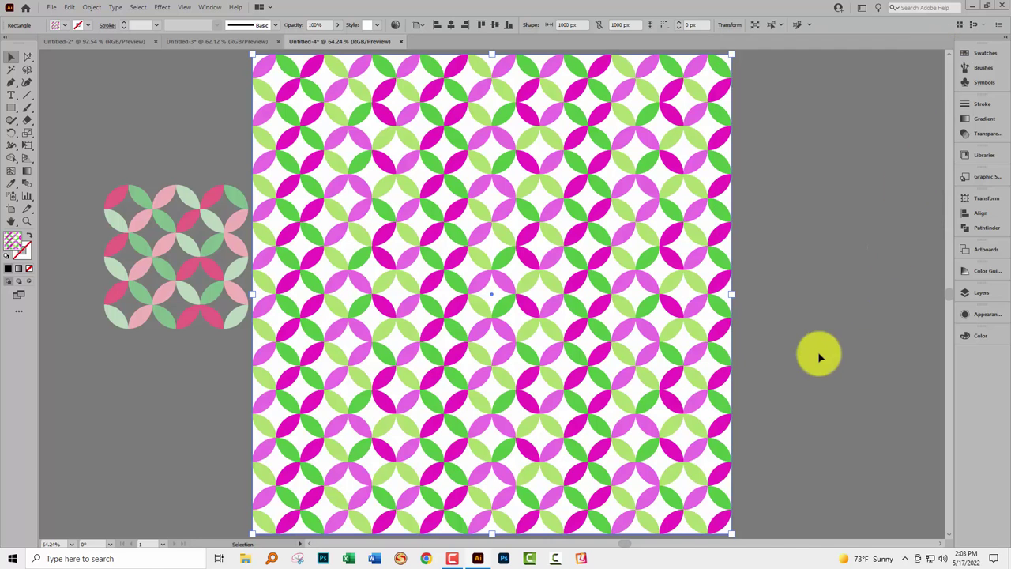